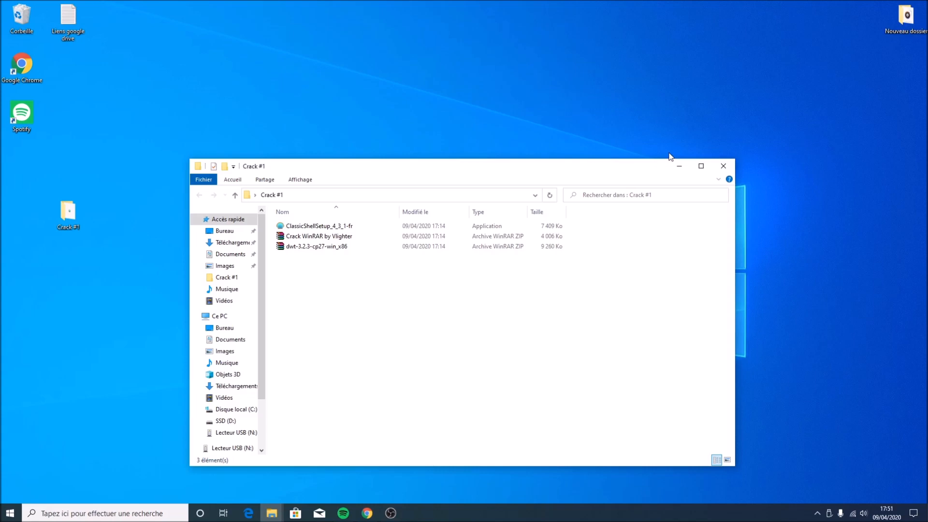
Close the folder window and open the shared Crack #1 Google Drive folder link in Chrome
click(723, 166)
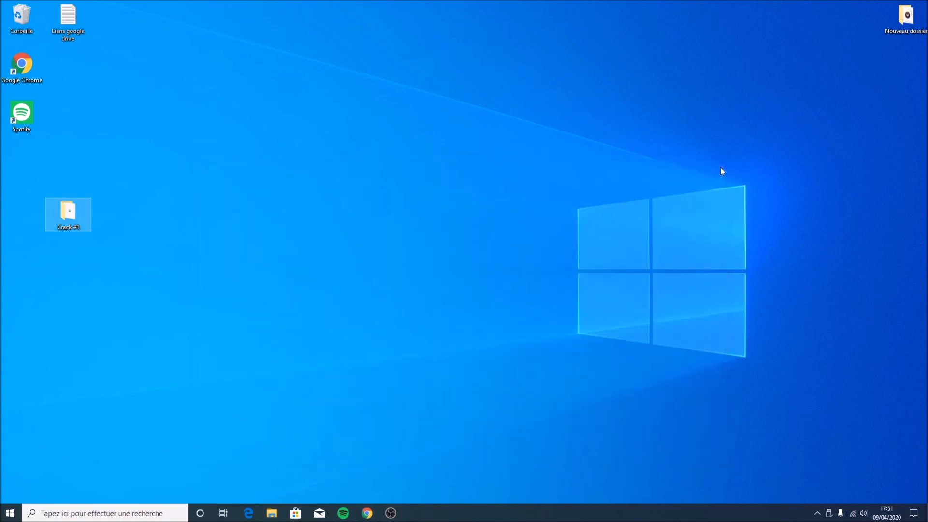
double_click(20, 67)
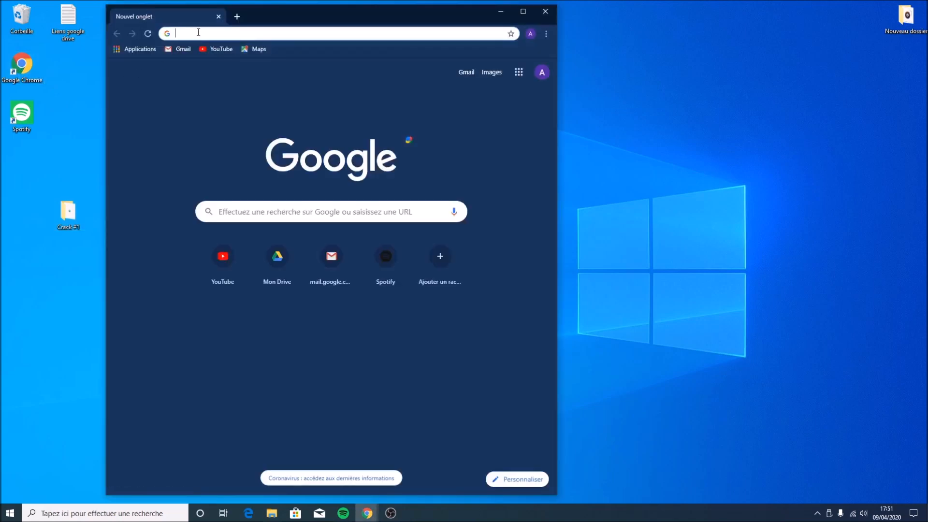
key(Return)
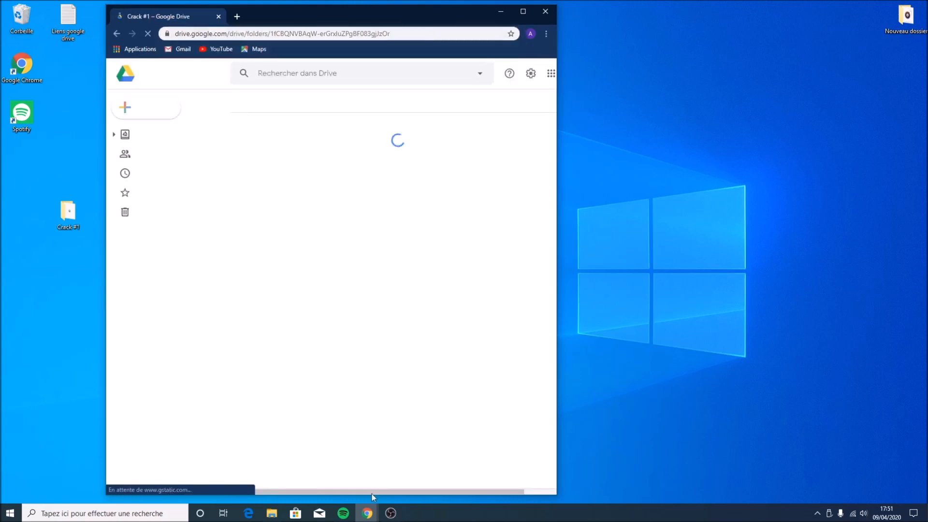
click(389, 514)
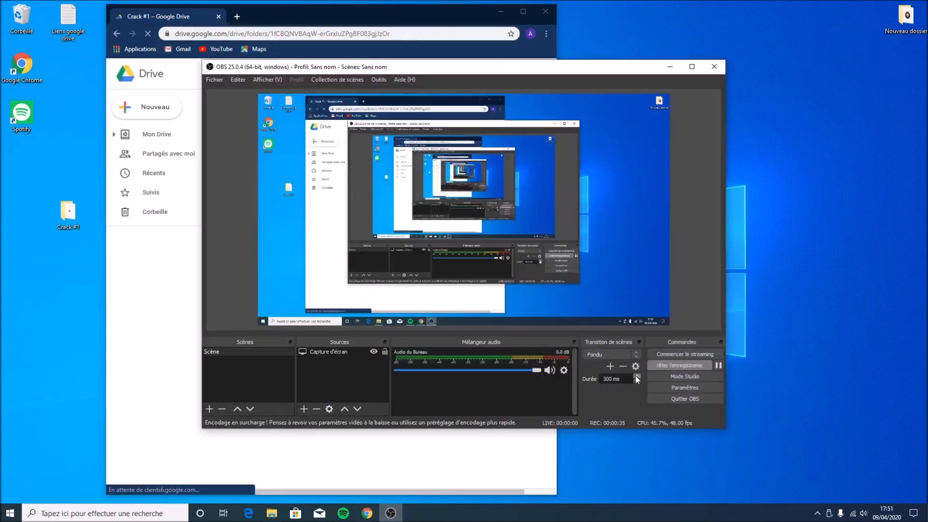
click(670, 66)
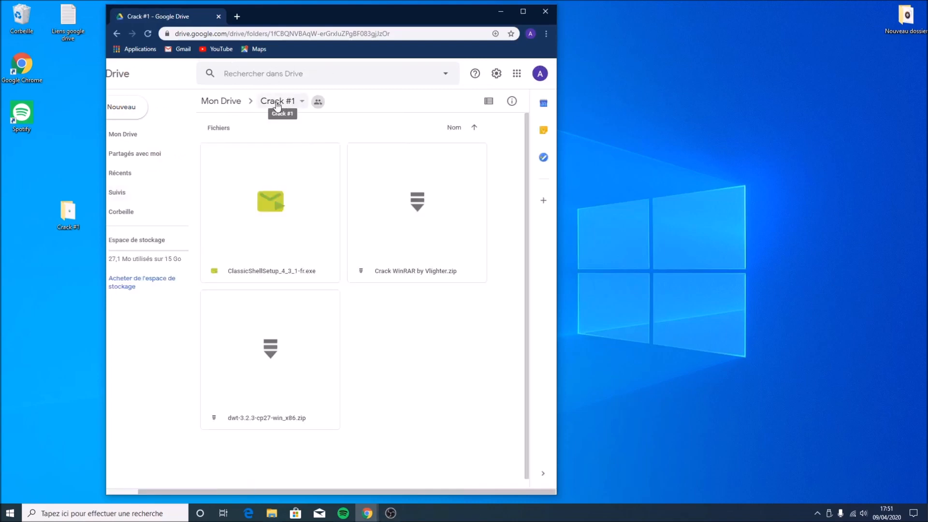
Open the Crack #1 folder's options menu in Drive, then close the browser
click(279, 102)
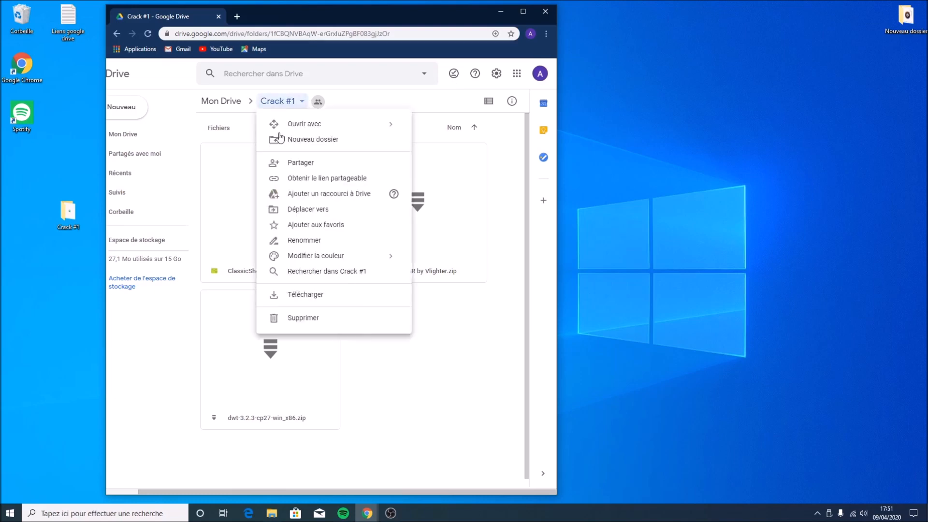
click(546, 12)
drag(39, 168, 26, 225)
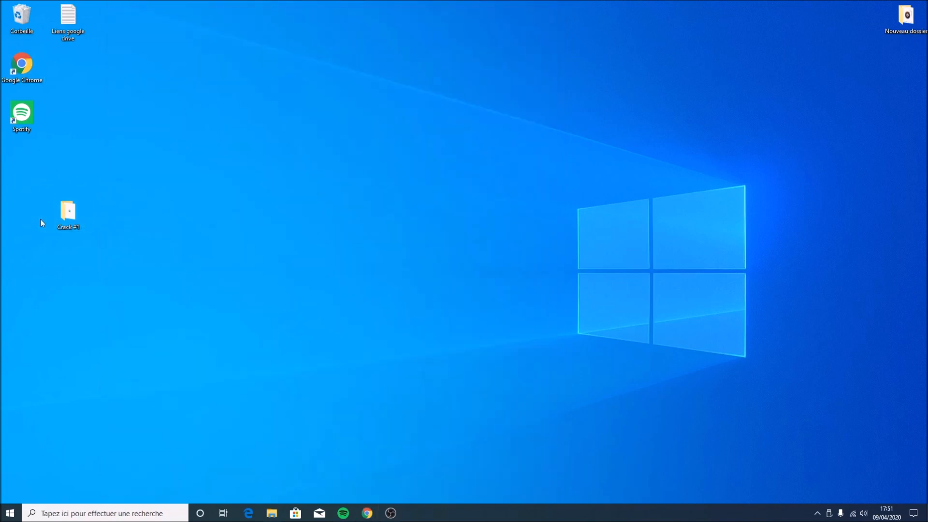
Open the Crack #1 desktop folder and move the dwt-3.2.3-cp27-win_x86 archive onto the desktop
double_click(66, 218)
click(347, 250)
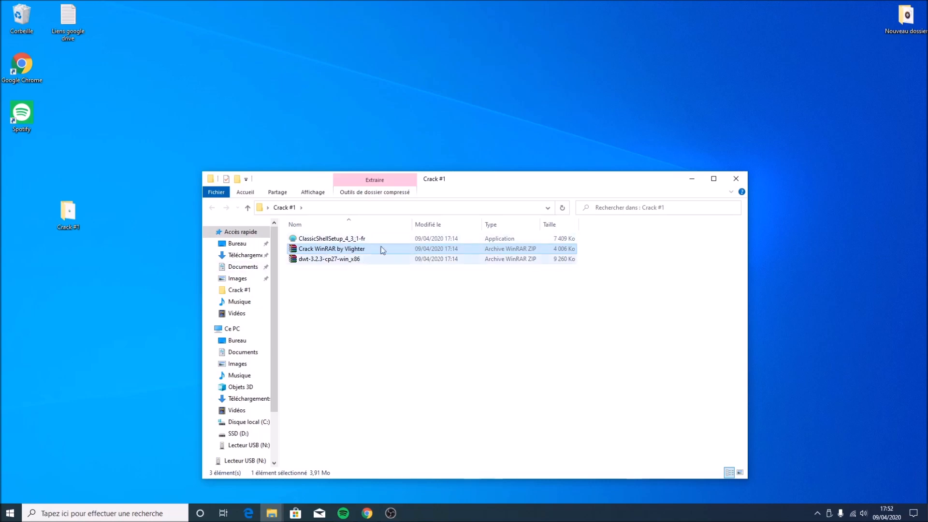
click(318, 239)
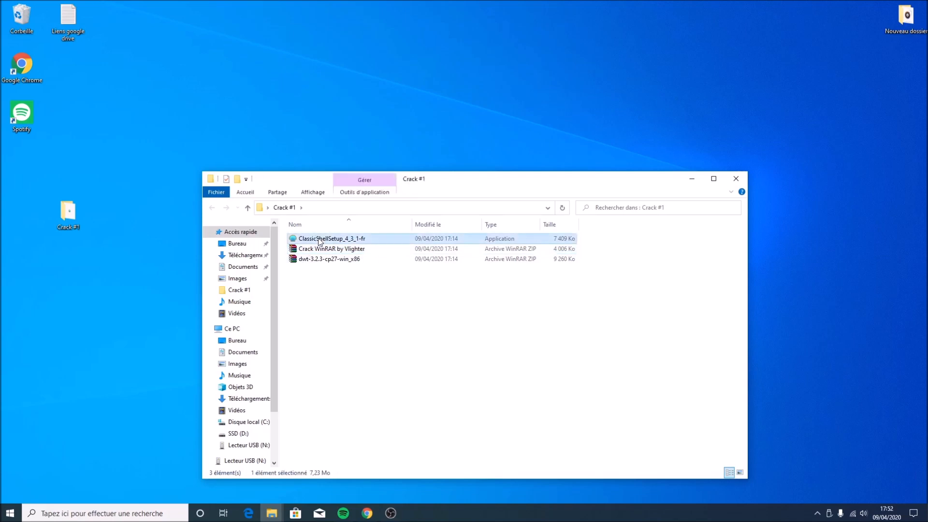
click(311, 260)
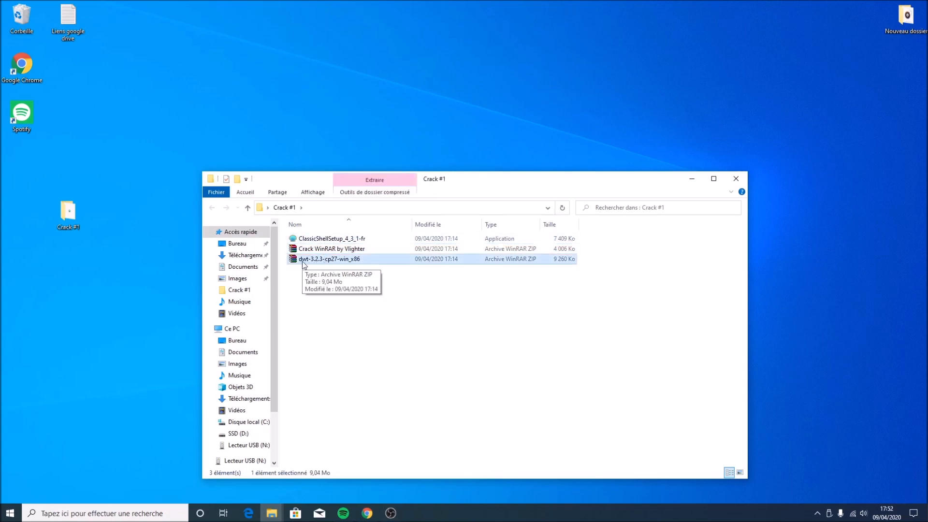
drag(314, 261, 248, 102)
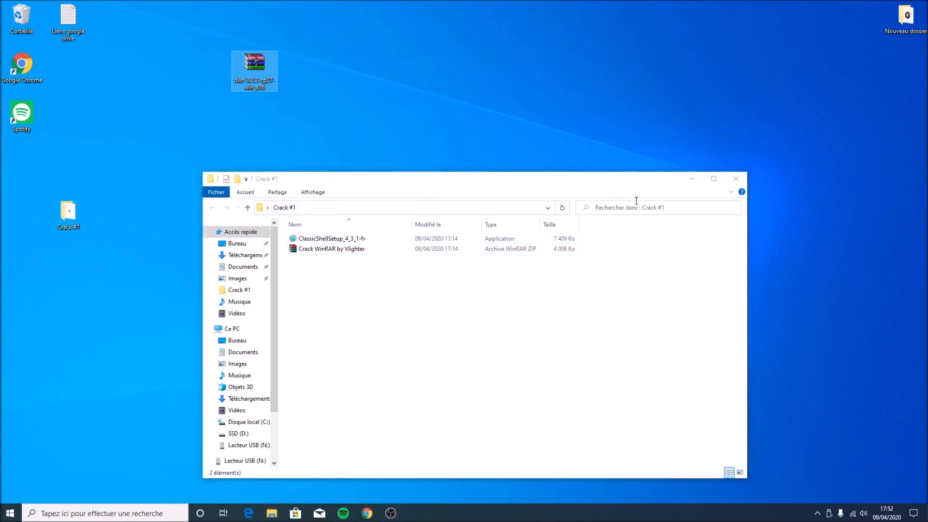
click(693, 180)
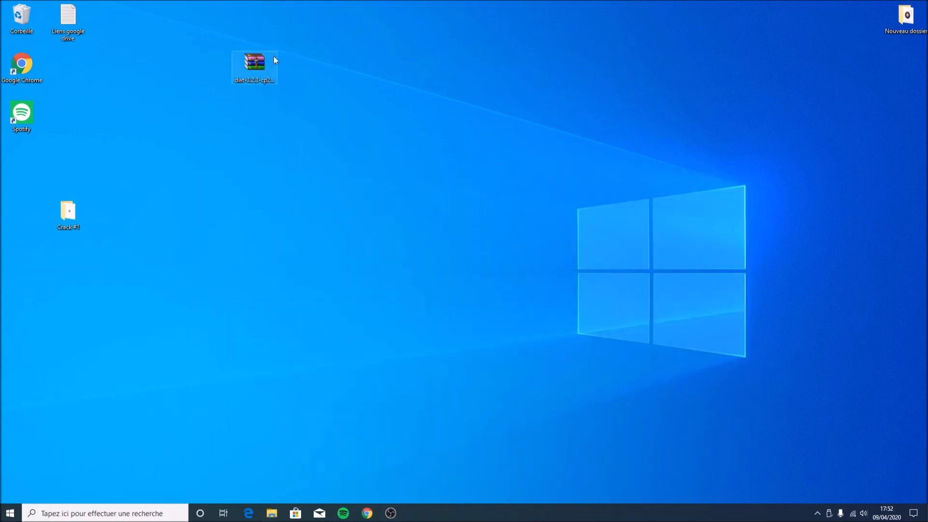
Create a new folder on the desktop next to the dwt archive
right_click(456, 112)
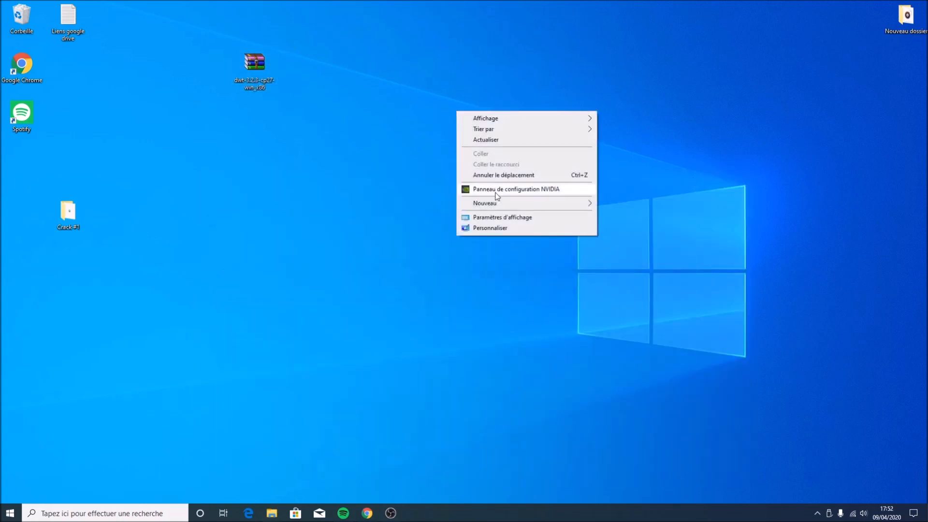
click(331, 42)
drag(304, 40, 217, 104)
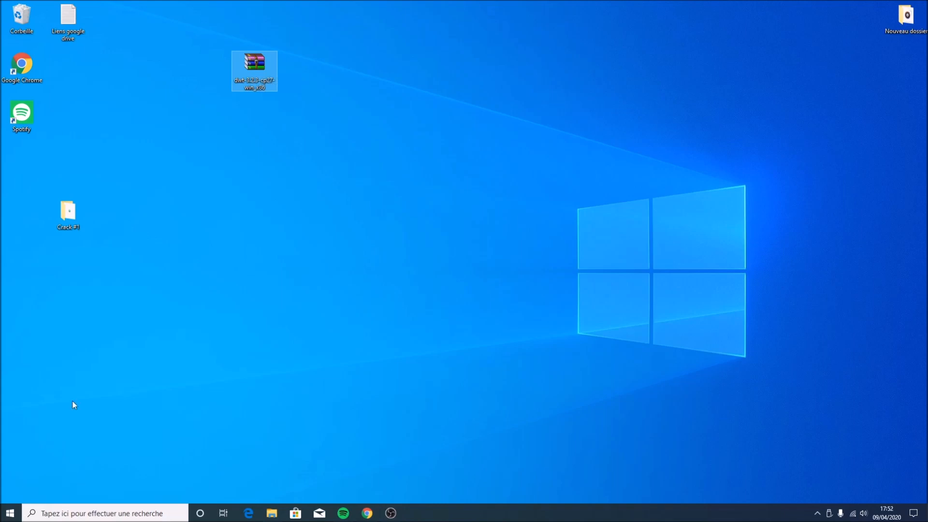
right_click(327, 148)
mouse_move(355, 240)
click(508, 240)
drag(347, 166, 338, 68)
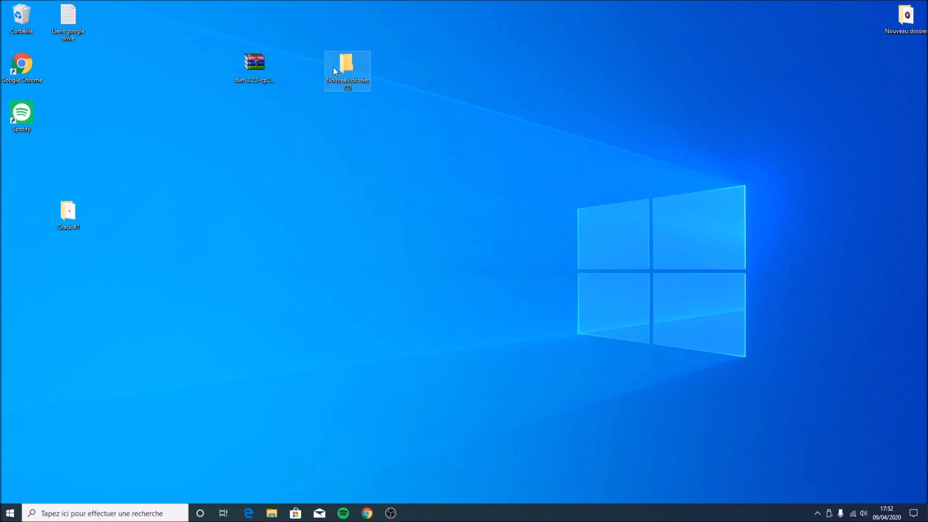
Open the dwt archive and extract all of its files into the new folder, then close the archive
click(268, 77)
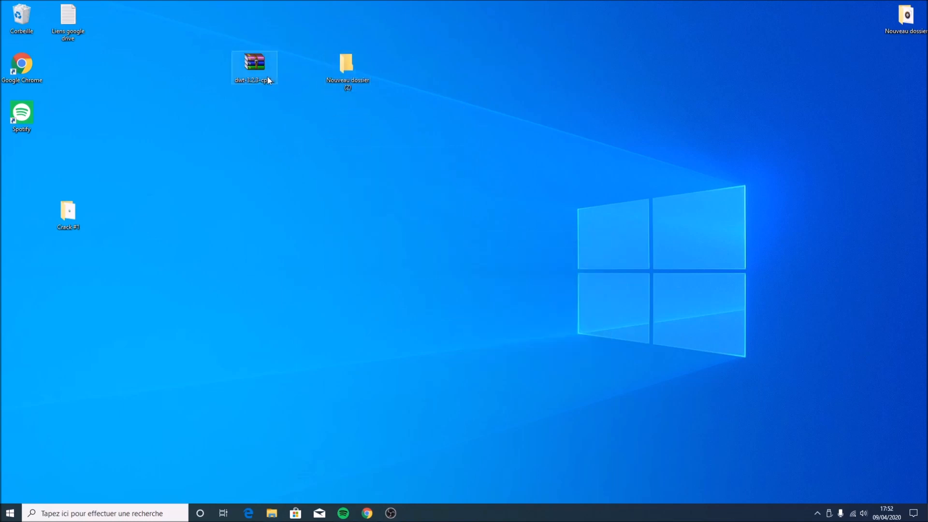
double_click(263, 70)
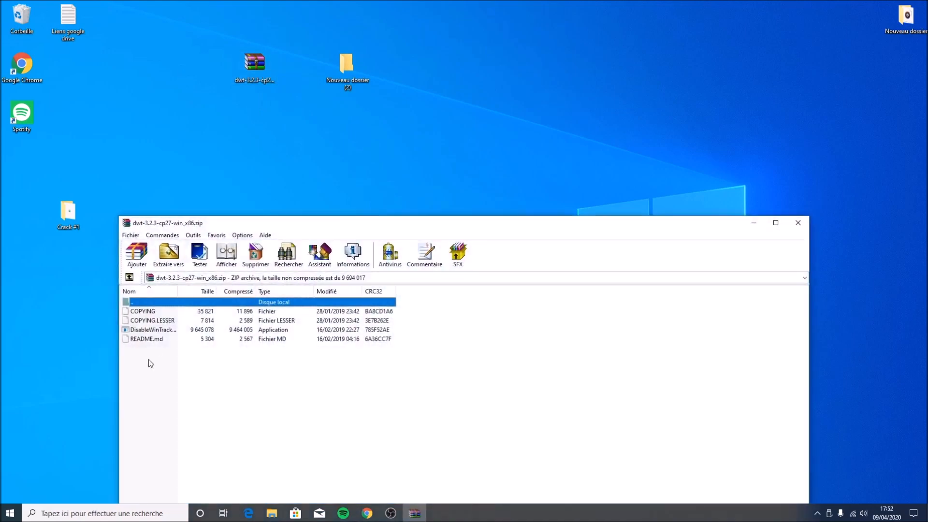
drag(151, 379, 156, 310)
click(158, 312)
drag(154, 351, 160, 314)
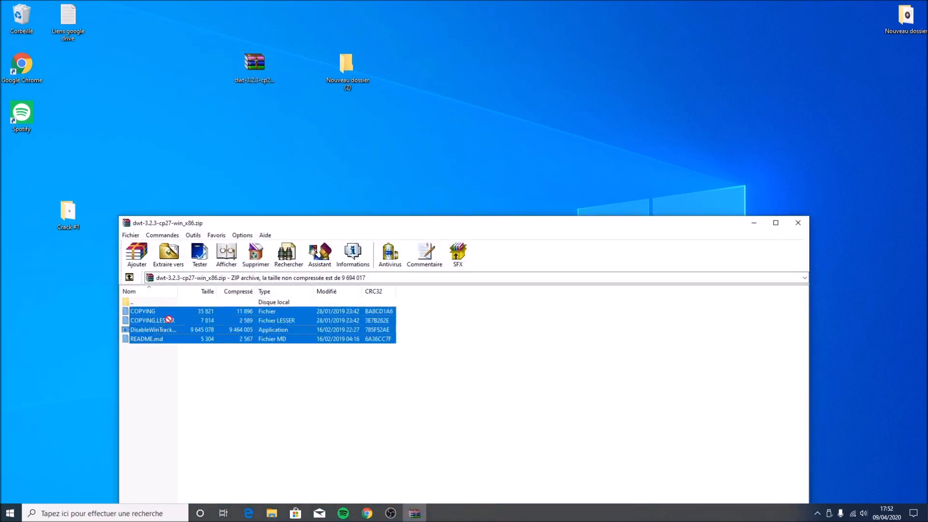
drag(329, 90, 344, 68)
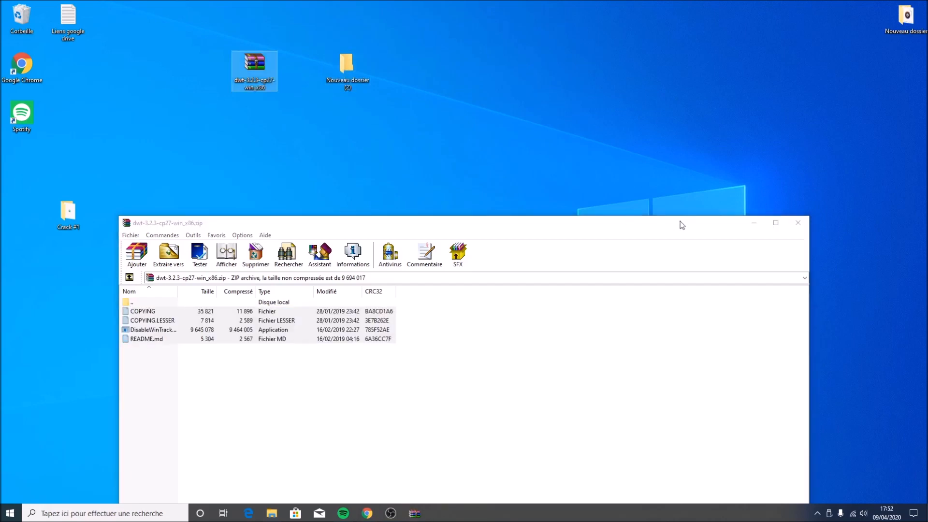
click(798, 222)
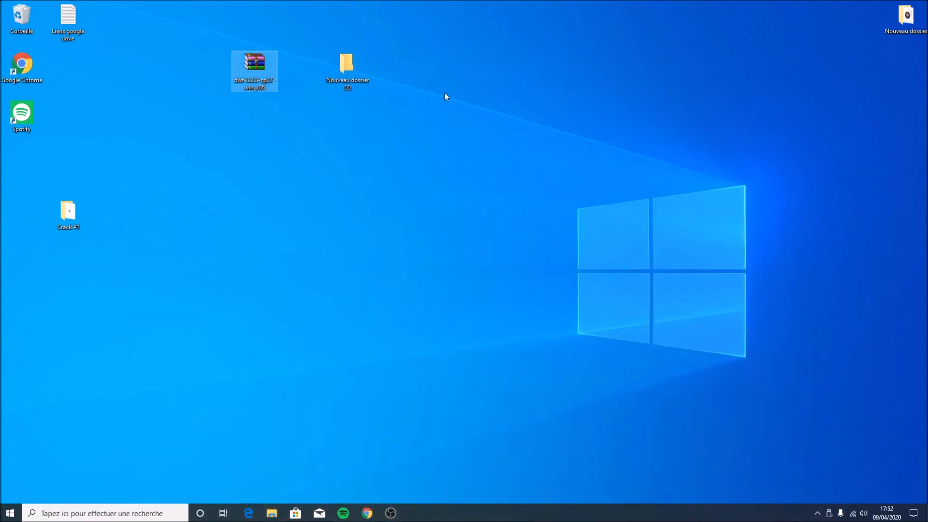
Open the new folder and launch the DisableWinTracking application
double_click(331, 65)
click(319, 273)
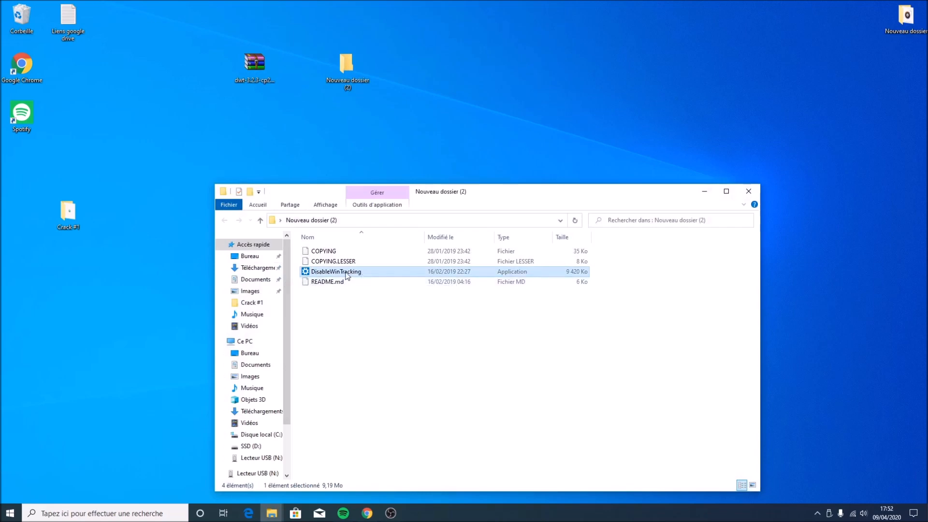
click(346, 275)
key(Escape)
double_click(347, 274)
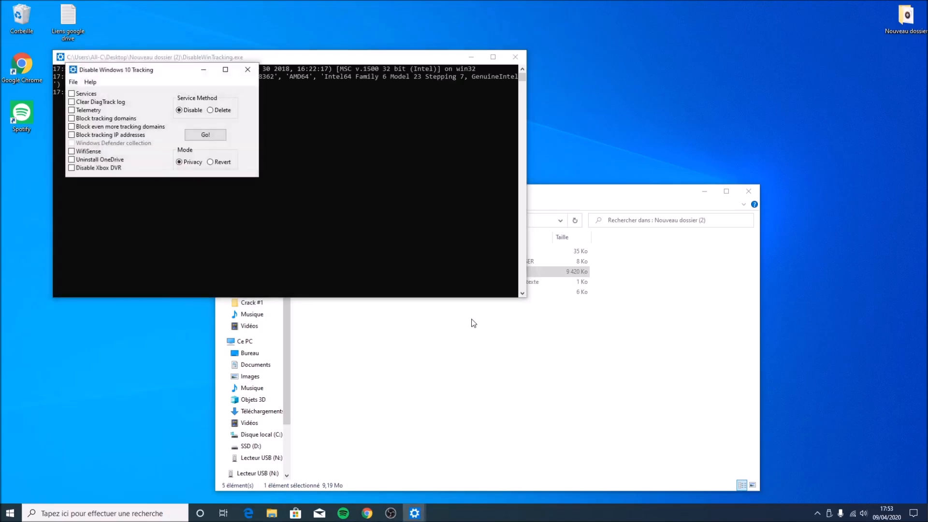
Tick Services, Clear DiagTrack log, Telemetry, Block tracking domains and Block even more tracking domains, accepting the warning
drag(182, 72, 199, 97)
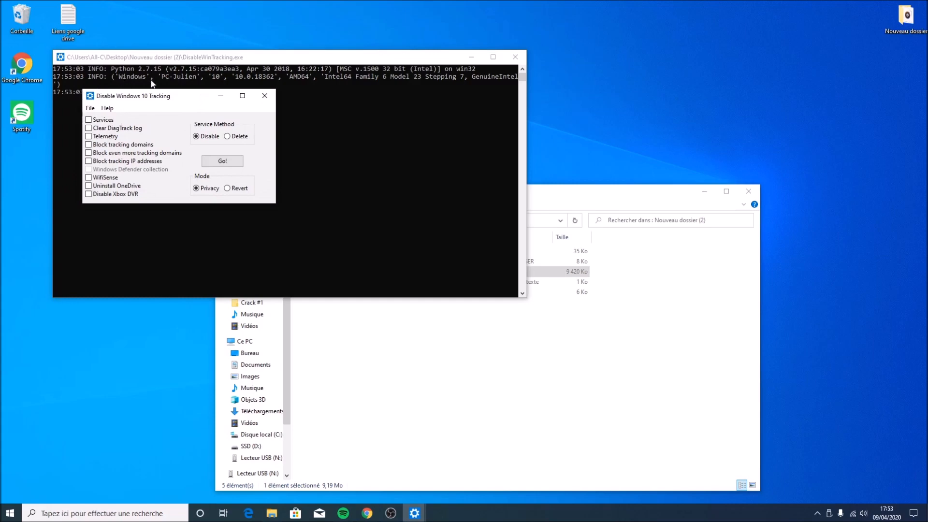
drag(139, 98, 205, 119)
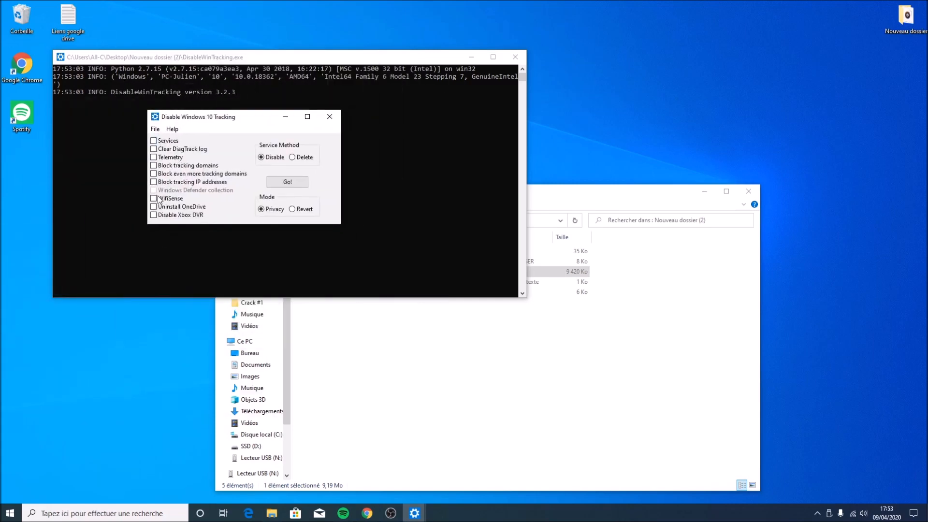
click(153, 141)
click(154, 149)
click(154, 157)
click(154, 165)
click(154, 174)
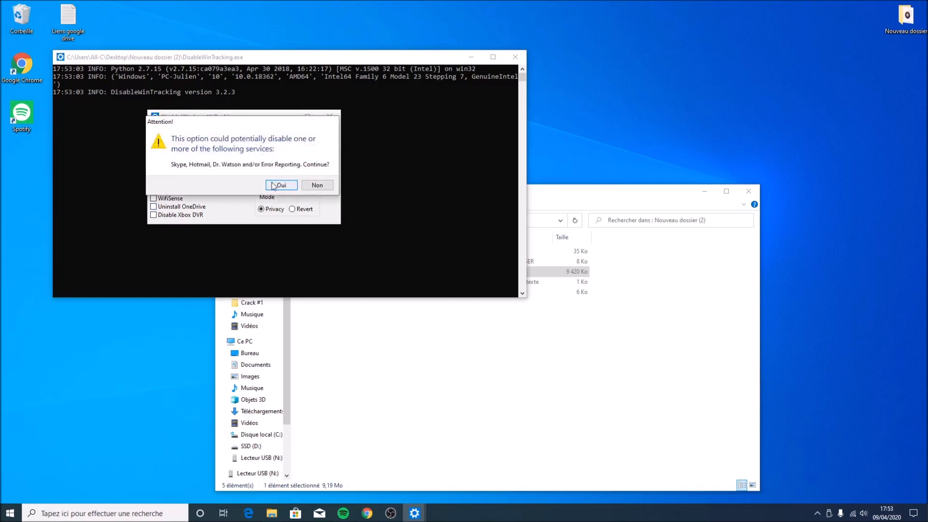
click(280, 185)
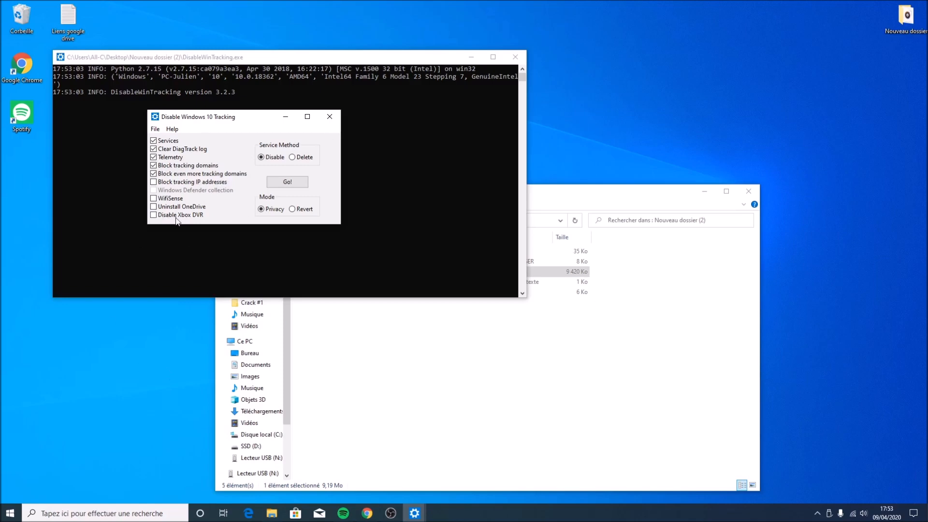
Tick Uninstall OneDrive and WifiSense, then run the tracking removal with Go!
click(153, 206)
click(153, 198)
click(292, 184)
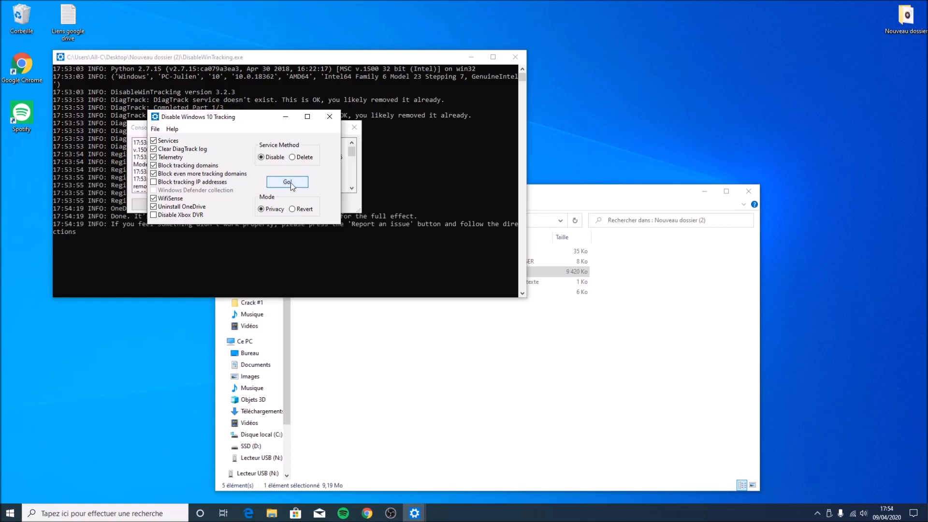
Scroll through the console output log and dismiss it with OK
click(141, 124)
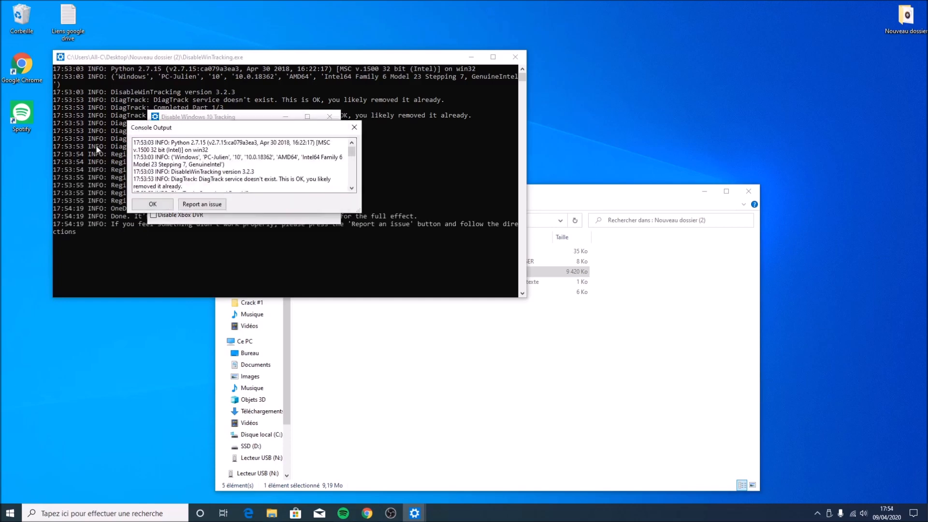
click(178, 118)
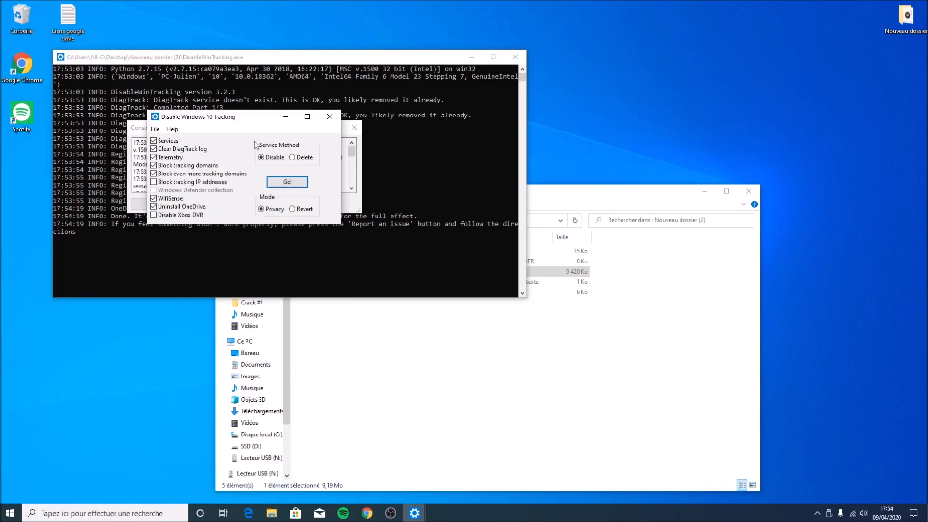
click(142, 139)
scroll(178, 175, down, 5)
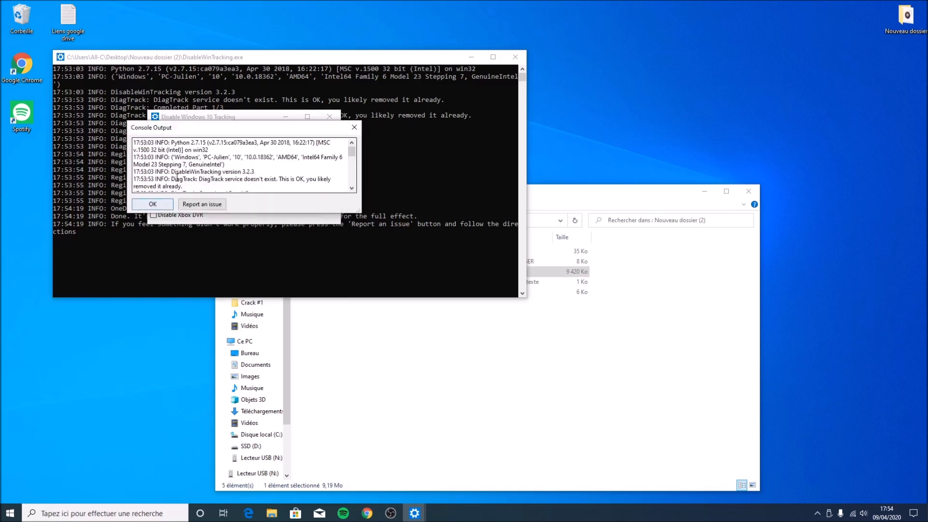
scroll(178, 175, down, 1)
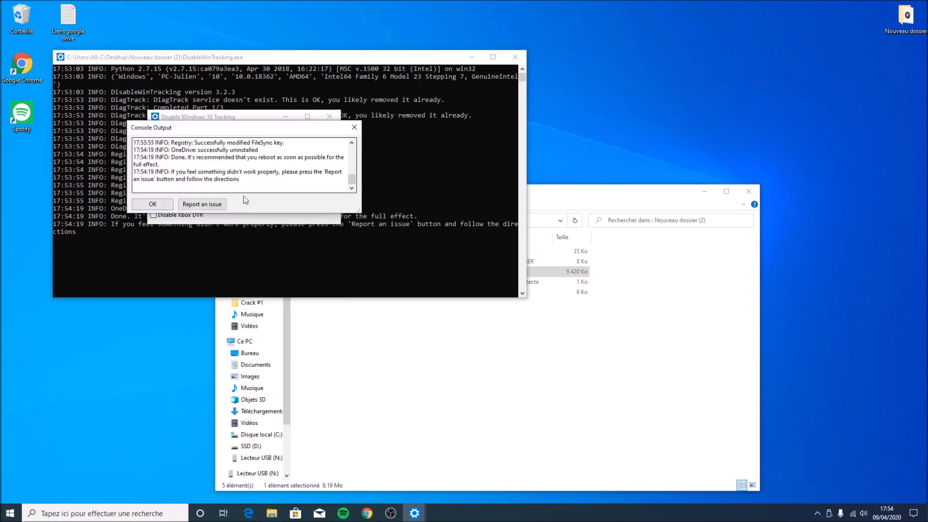
click(148, 203)
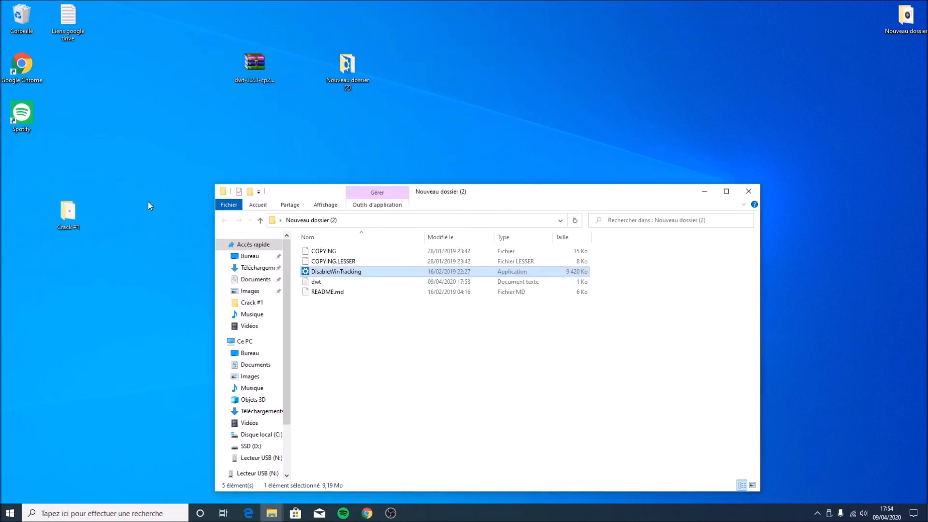
Close the folder window and move the dwt archive and extracted folder beside the other desktop folder
click(756, 190)
drag(425, 77, 735, 178)
click(282, 264)
Reopen the Crack #1 folder on the desktop
double_click(67, 212)
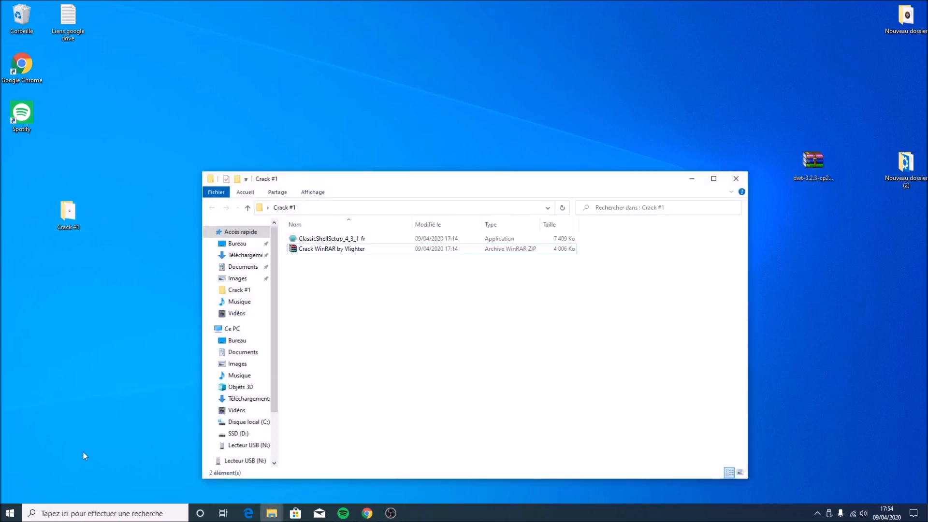
click(10, 513)
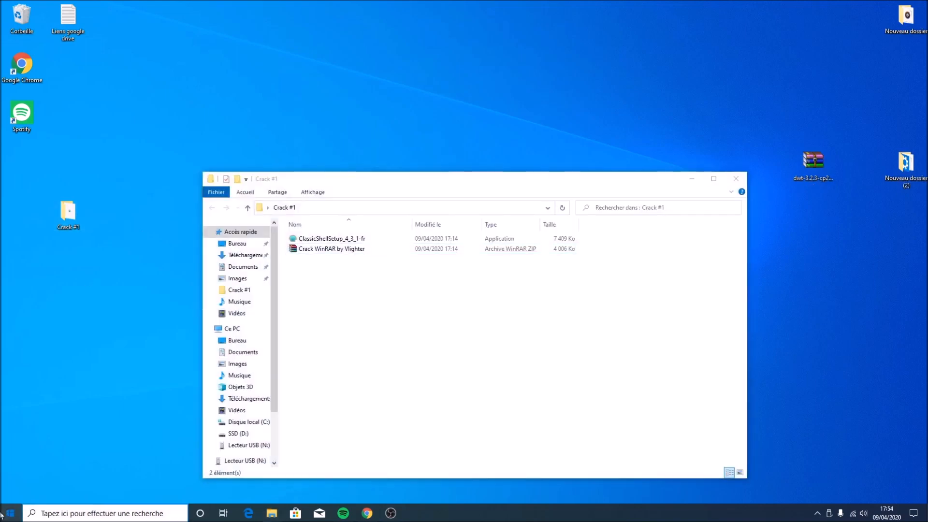
Examine the default Windows Start menu, scrolling through its app list and opening its power options
scroll(107, 340, down, 2)
scroll(107, 341, down, 4)
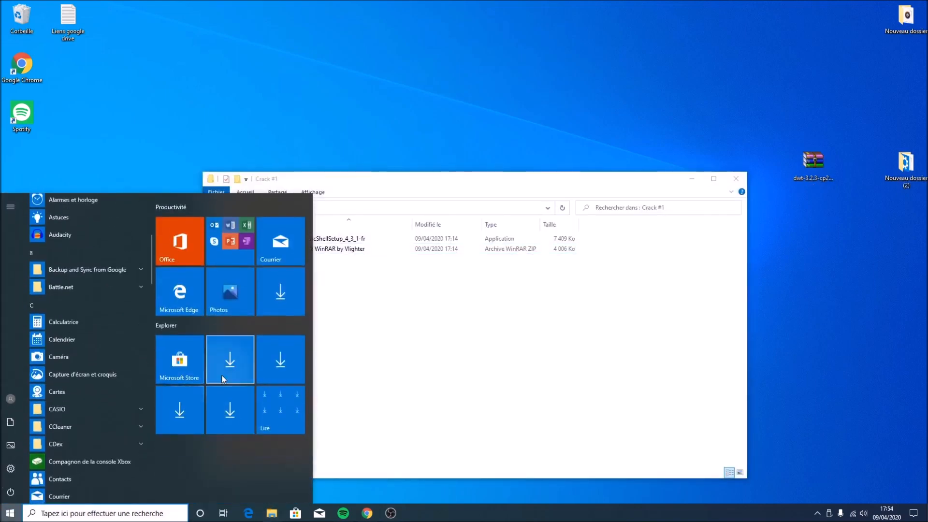
scroll(51, 339, down, 5)
scroll(51, 335, up, 6)
scroll(52, 333, up, 3)
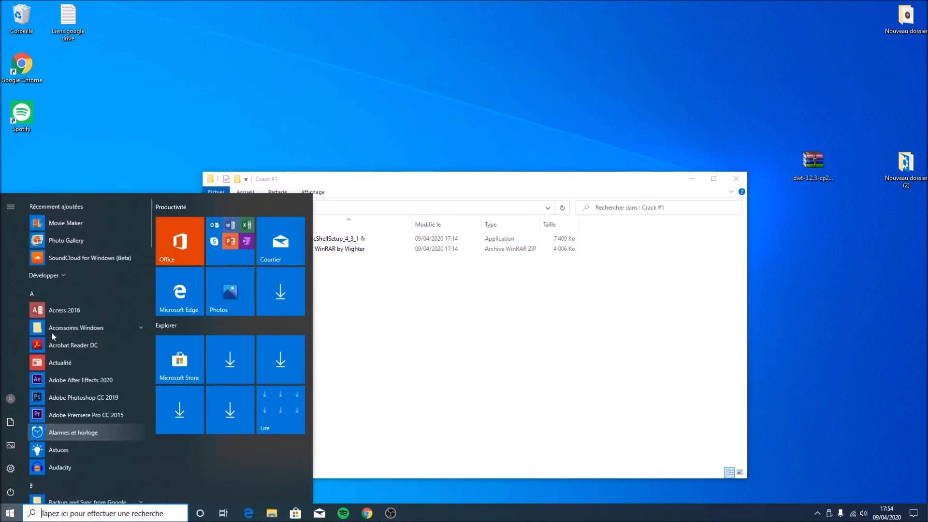
scroll(52, 332, down, 3)
scroll(52, 329, up, 3)
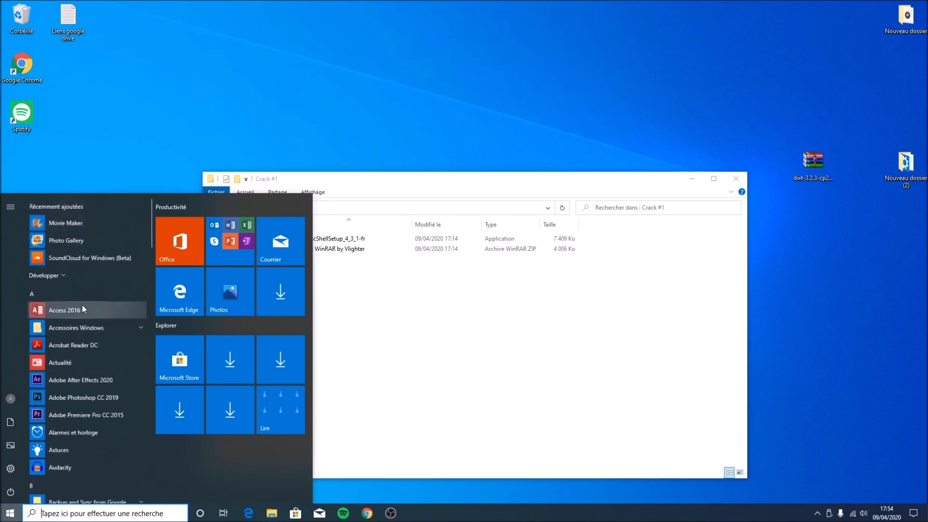
scroll(83, 302, down, 3)
scroll(88, 288, down, 3)
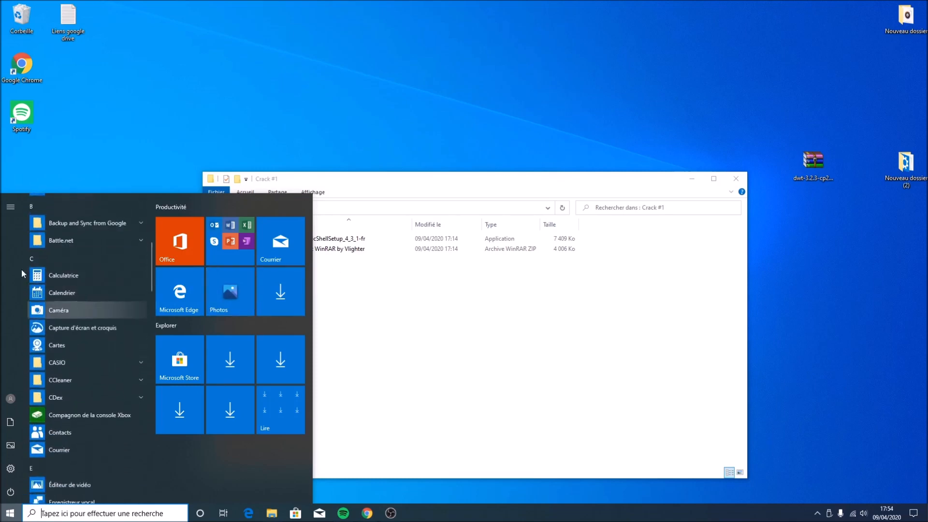
mouse_move(13, 216)
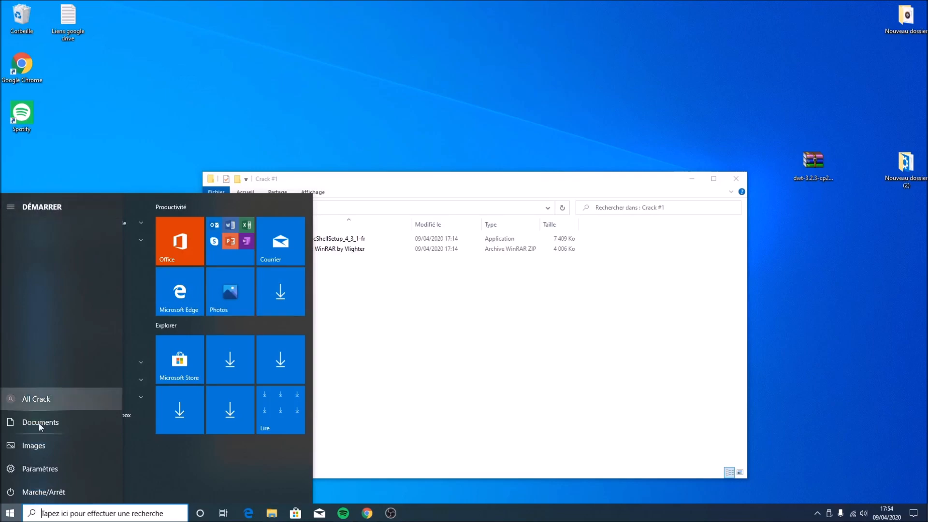
click(25, 474)
click(918, 6)
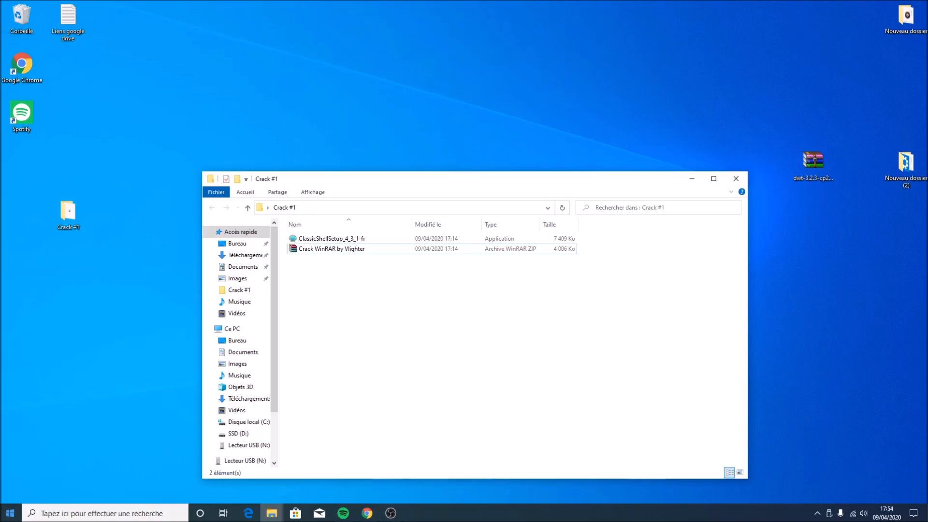
click(10, 513)
click(9, 493)
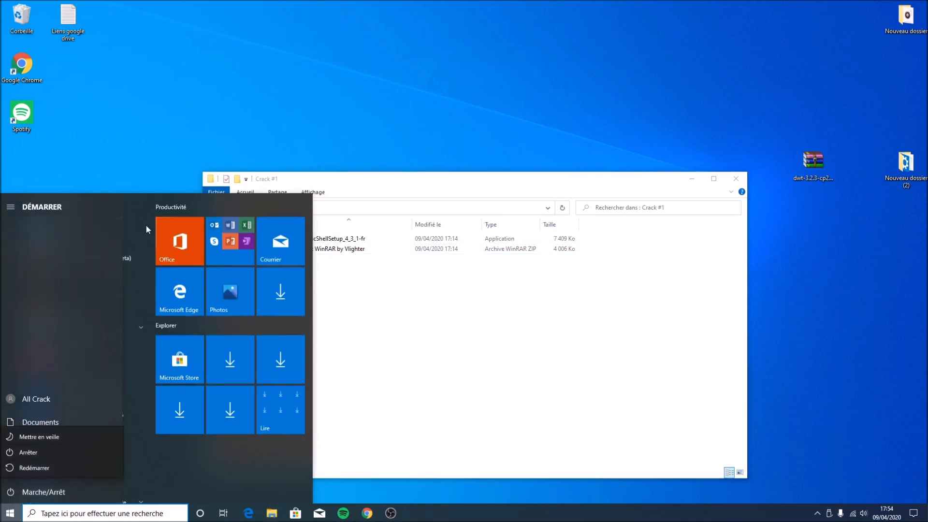
click(145, 162)
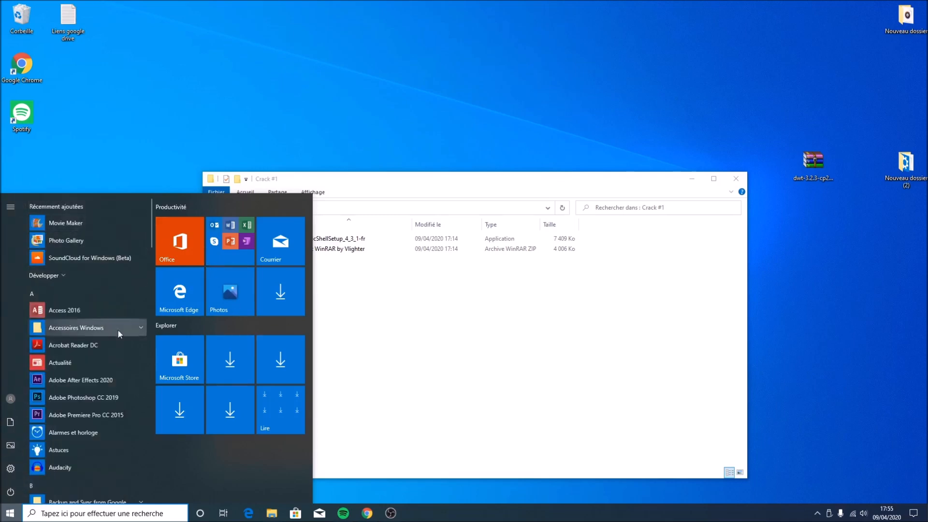
Install Classic Shell from ClassicShellSetup_4_3_1-fr, accepting the licence agreement and finishing the setup wizard
click(343, 182)
double_click(346, 238)
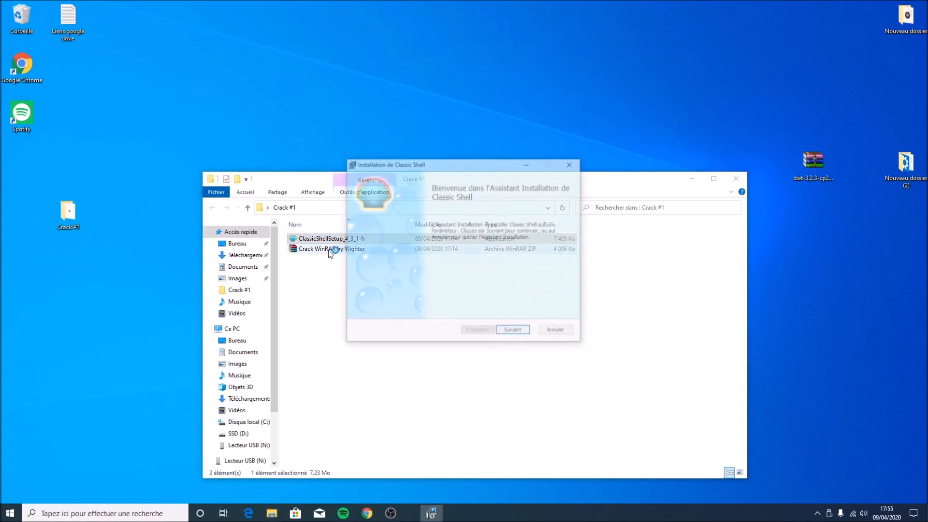
click(513, 333)
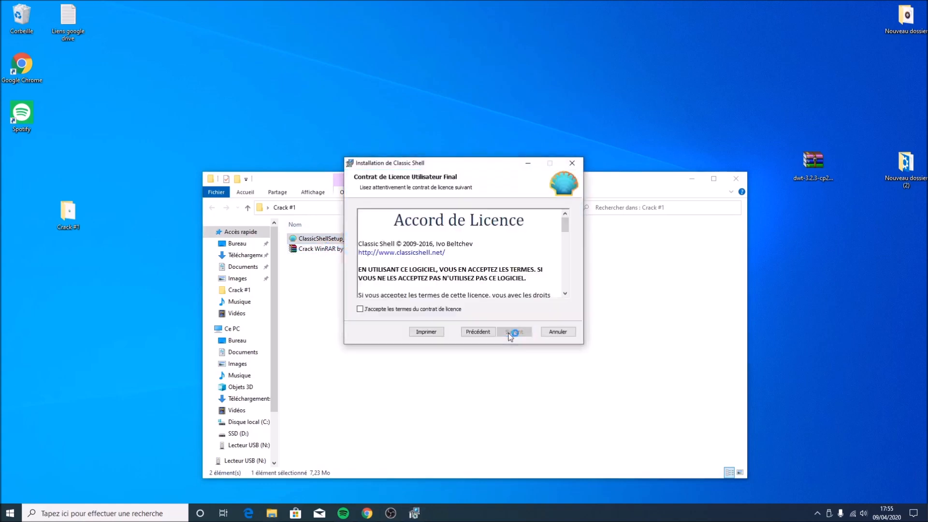
click(426, 312)
click(506, 336)
click(514, 332)
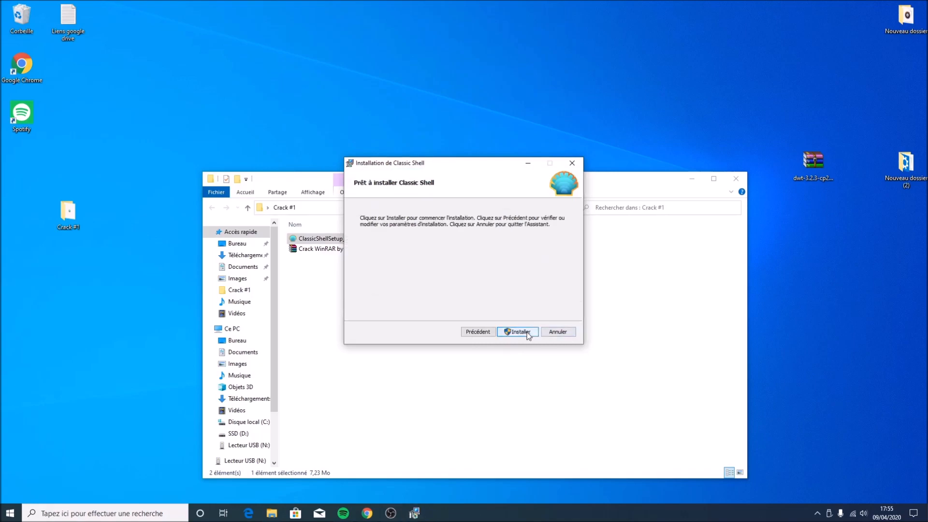
click(514, 331)
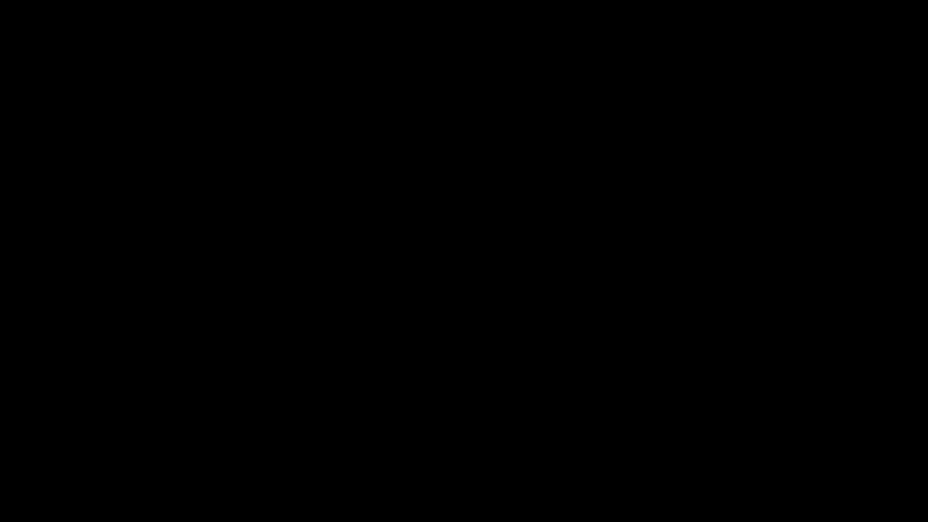
click(369, 355)
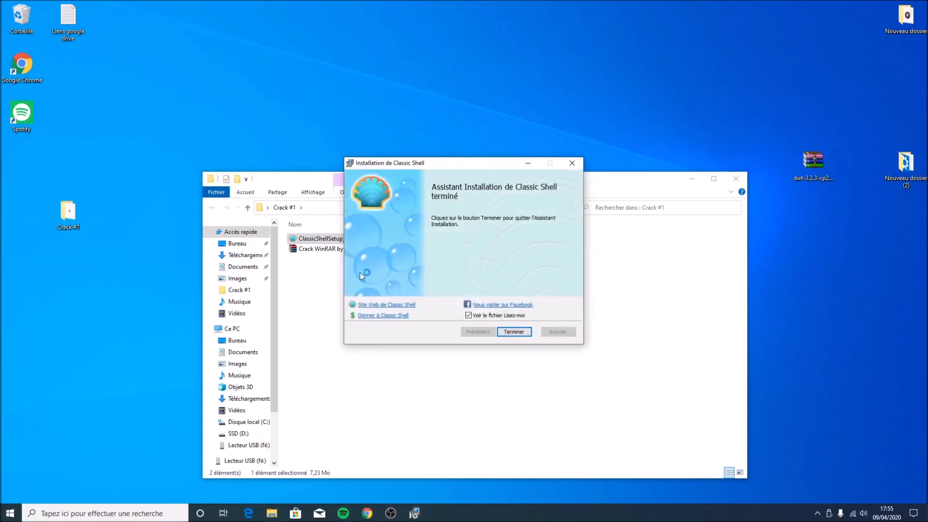
click(514, 331)
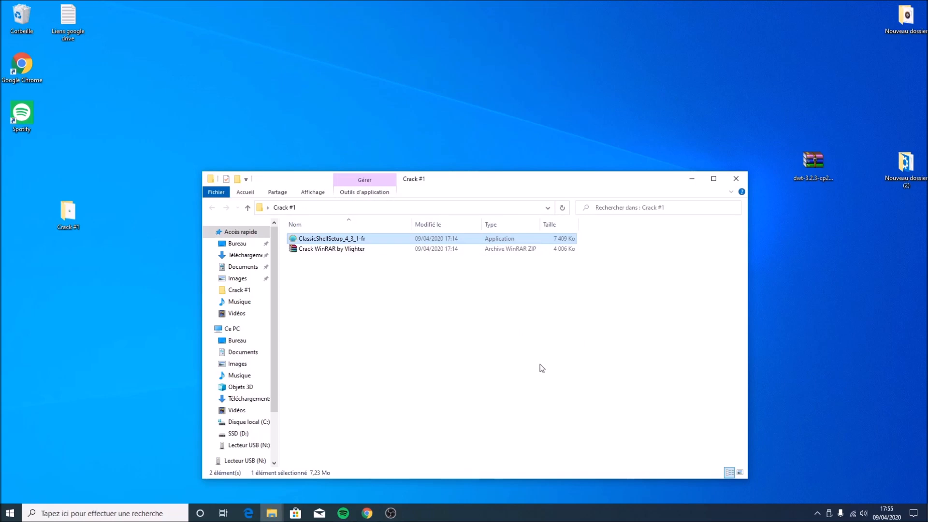
Minimise the folder window and open the Control Panel from the new Classic Shell Start menu
click(691, 178)
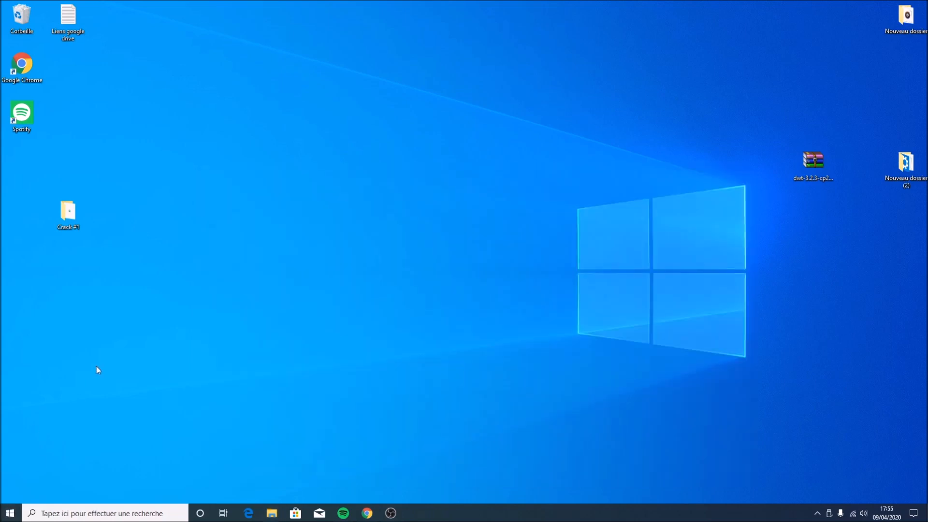
key(super)
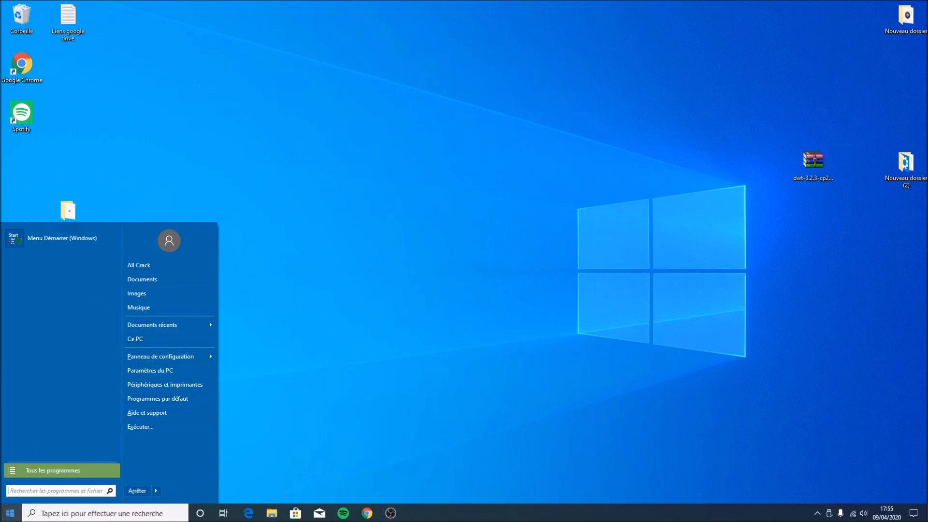
click(157, 359)
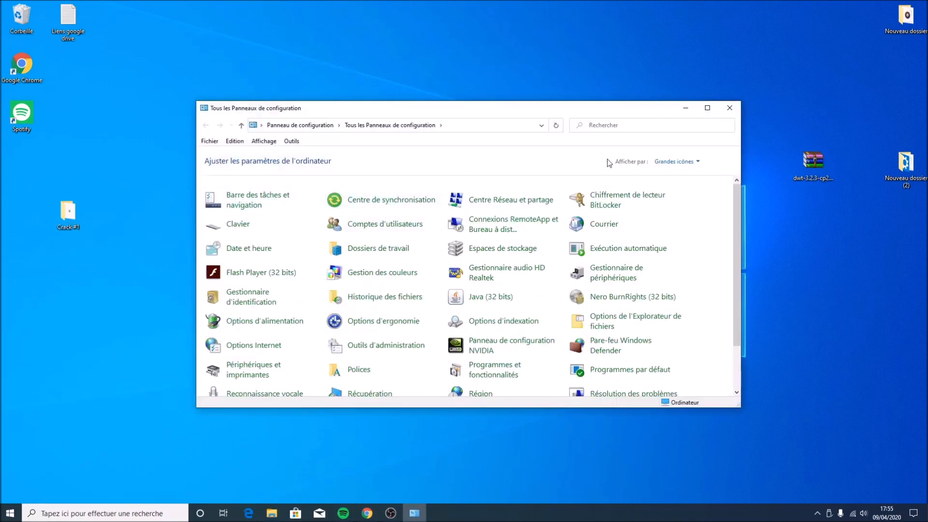
click(657, 162)
click(660, 178)
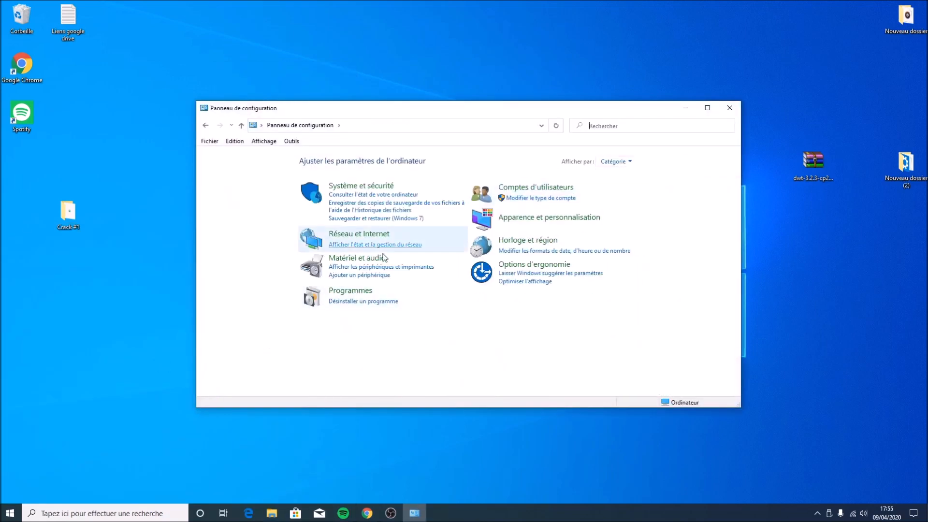
Browse the Classic Shell menu's full program list and open and close the Run dialog
click(11, 512)
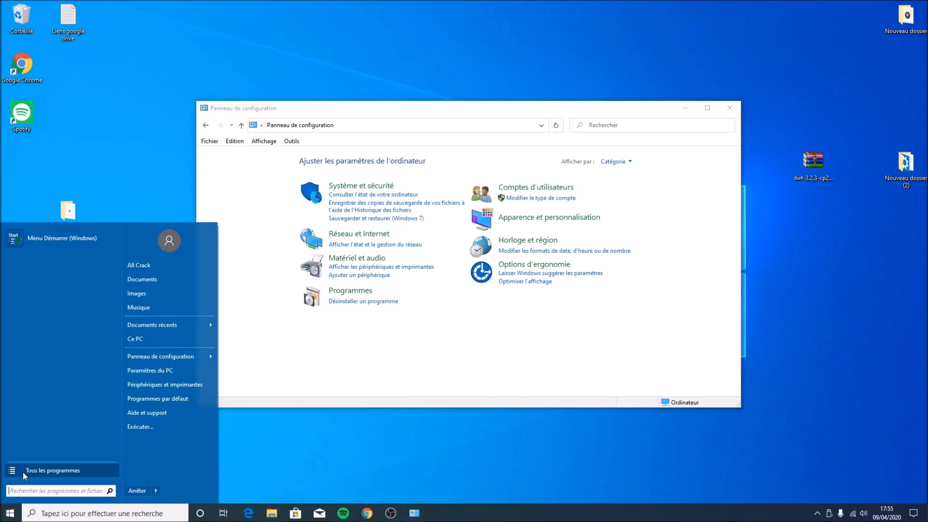
click(25, 472)
scroll(52, 361, down, 8)
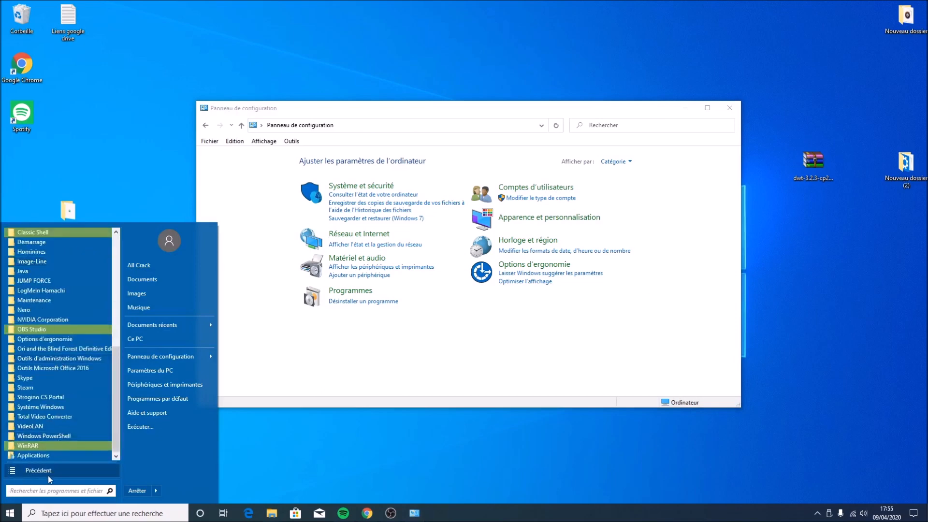
click(25, 470)
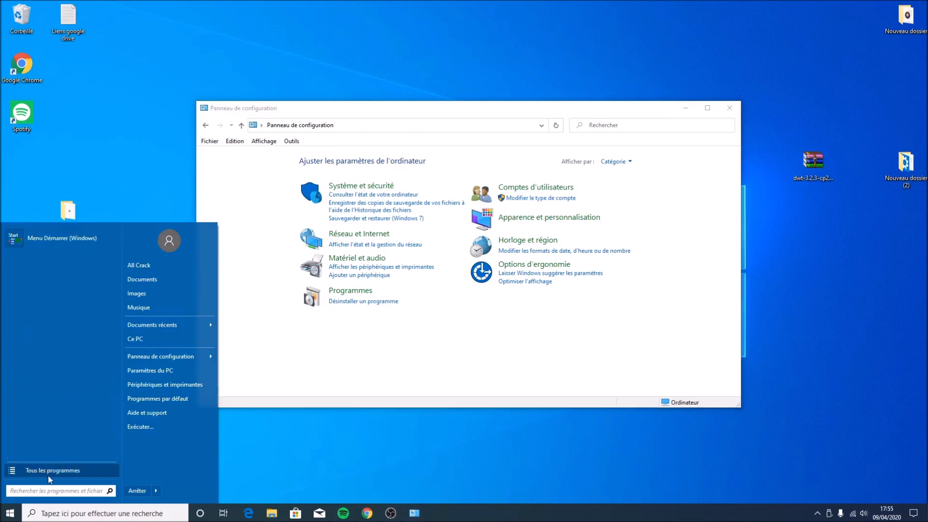
click(137, 430)
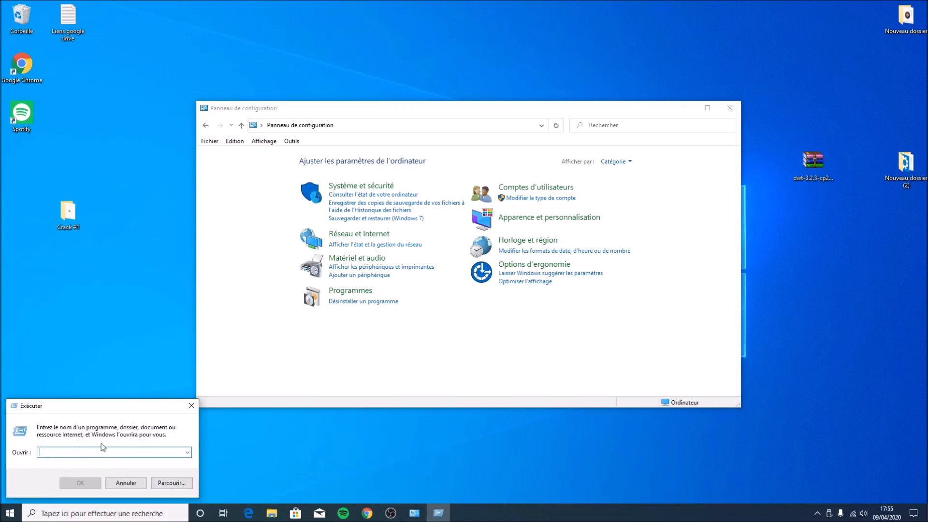
click(191, 405)
Compare the Classic Shell menu with the original Windows Start menu, then close the Control Panel
click(10, 512)
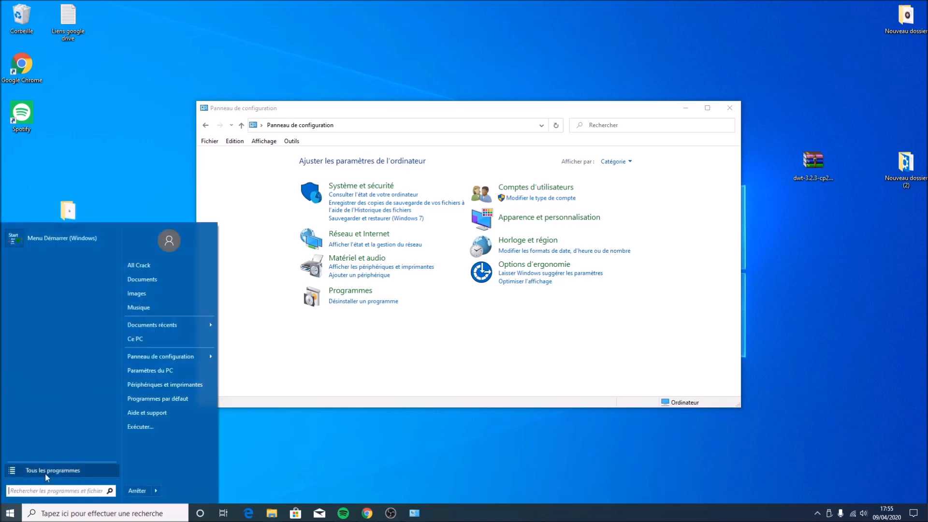
click(155, 491)
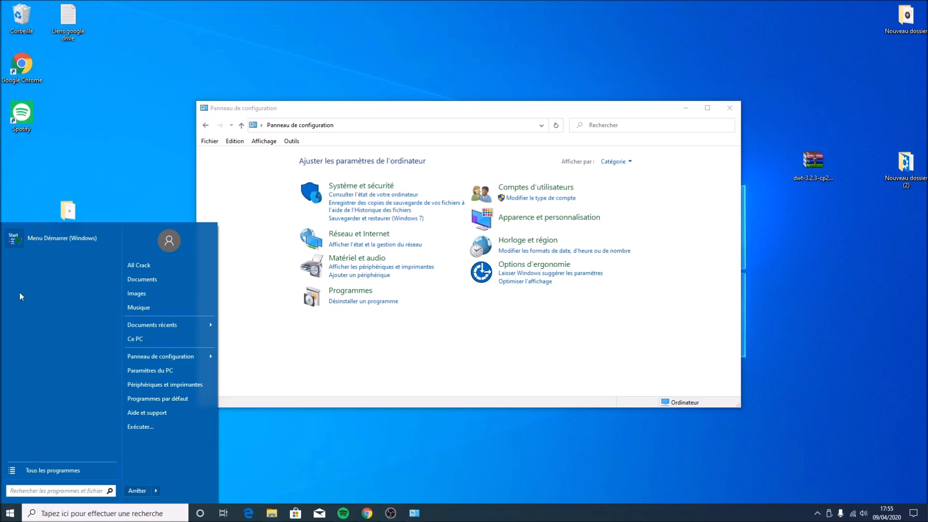
click(80, 244)
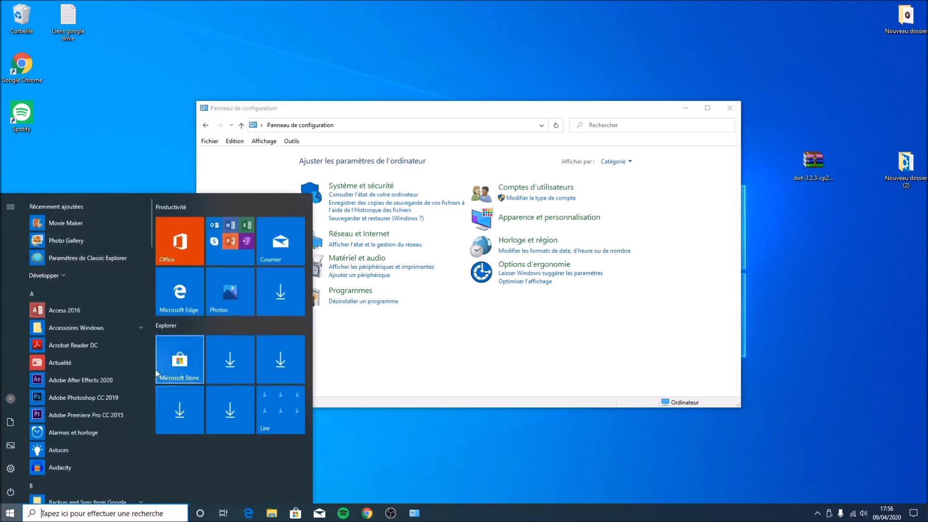
click(4, 511)
click(5, 513)
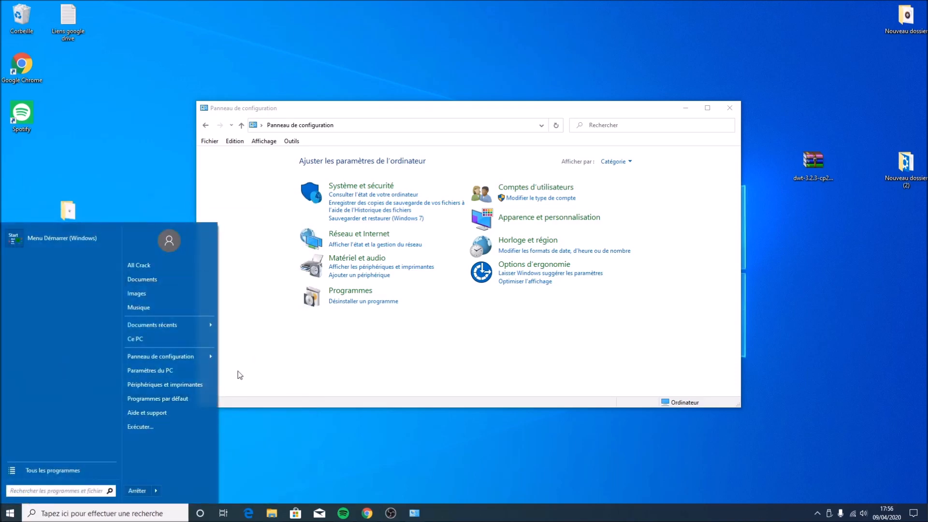
click(458, 445)
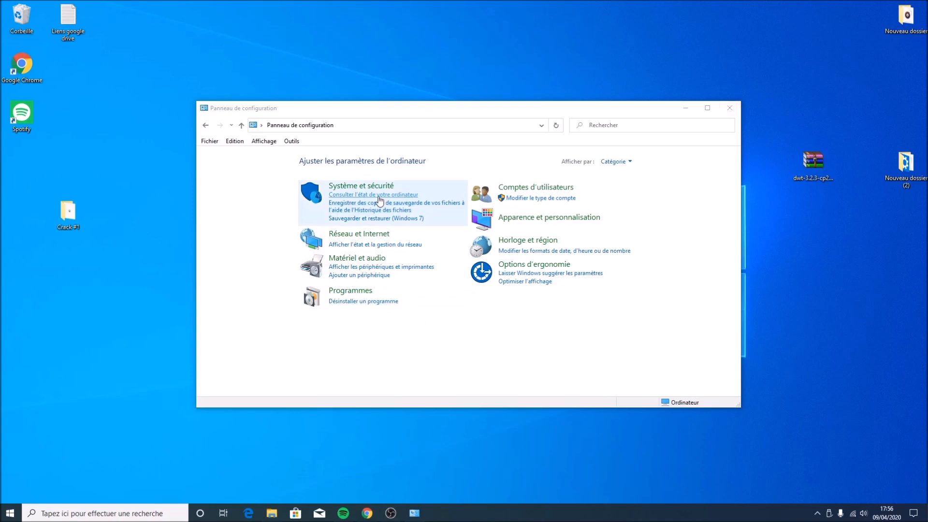
click(729, 107)
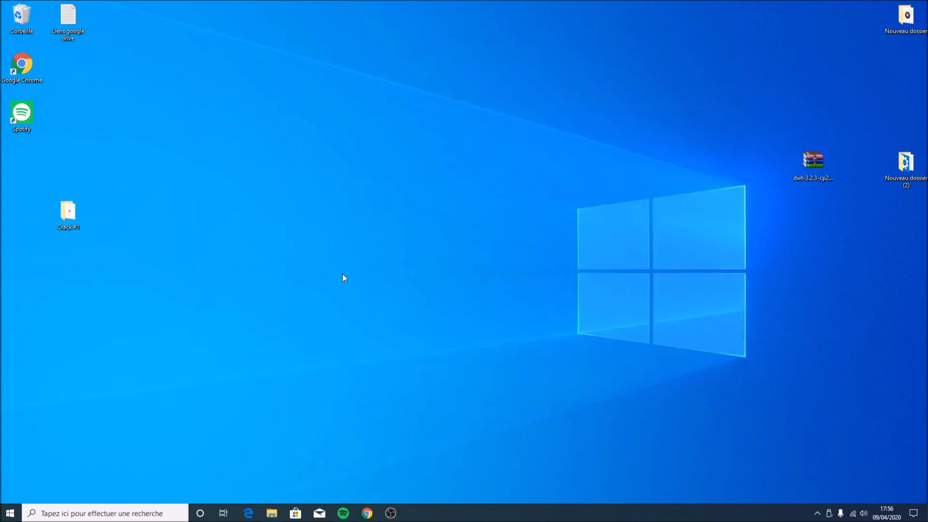
Open the %temp folder through the Run dialog
key(super+r)
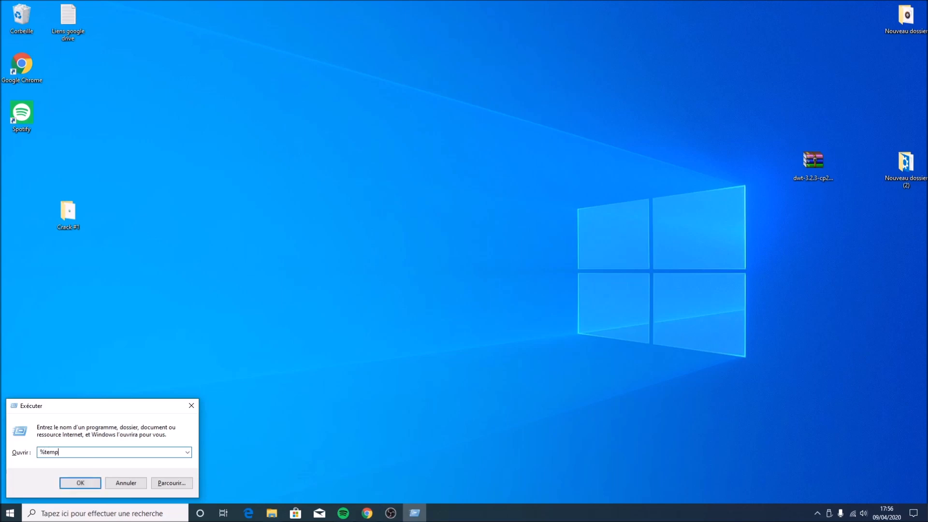
key(Return)
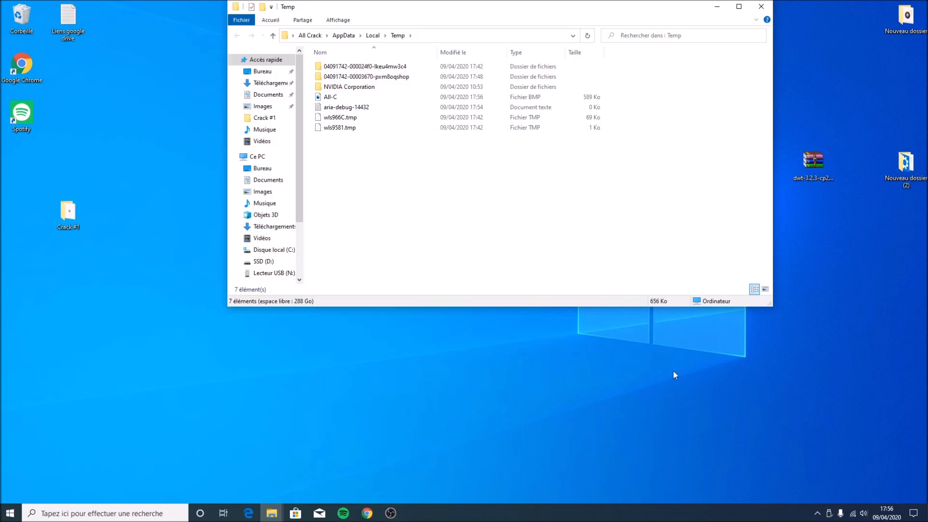
Select all files in the Temp folder and delete them, skipping the folder that is in use
drag(352, 137, 405, 2)
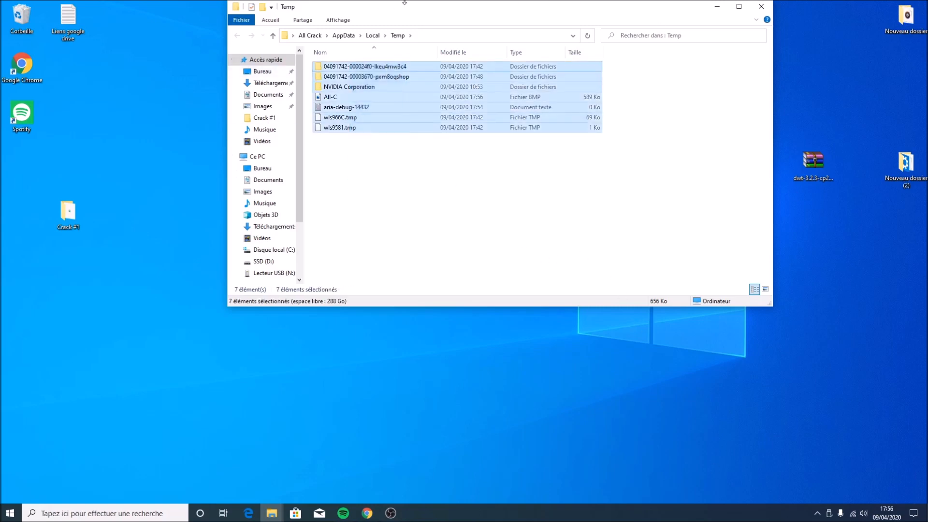
key(Delete)
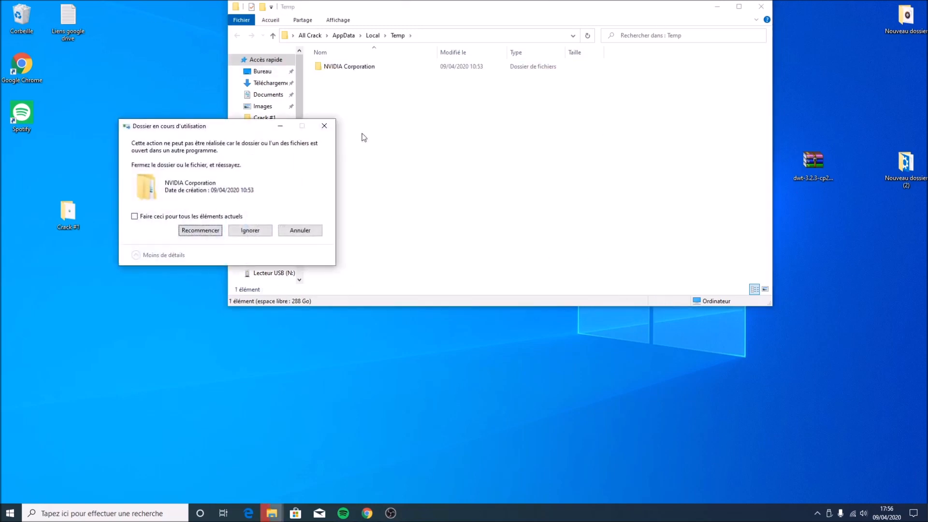
click(270, 230)
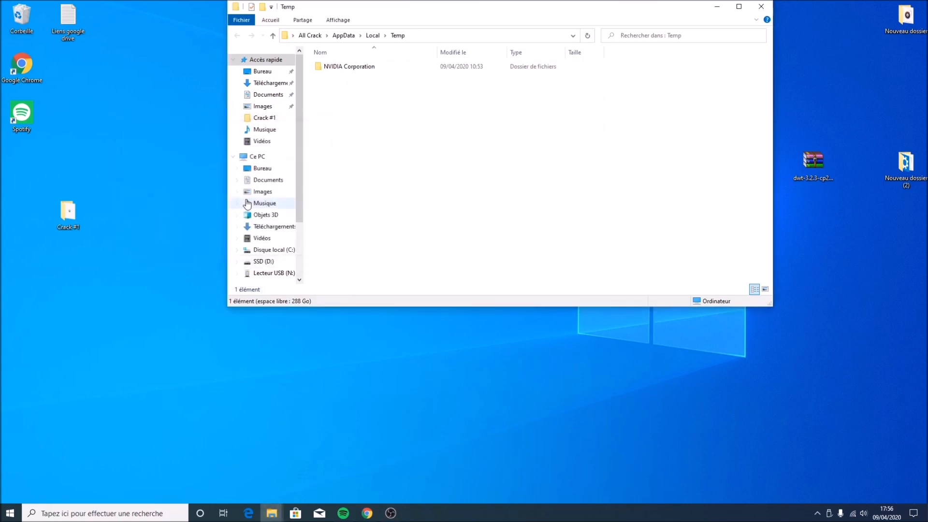
Open the Prefetch folder inside Windows on the C: drive and select a file in it
click(261, 157)
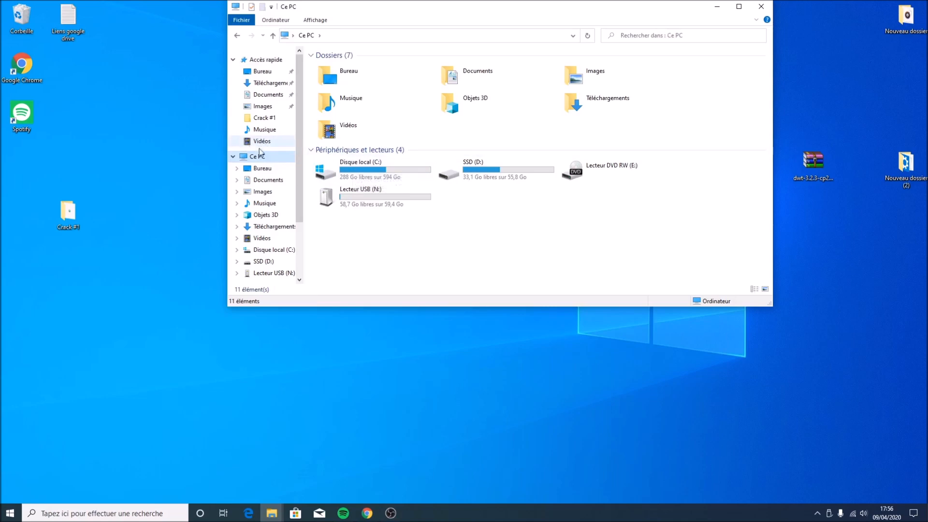
double_click(353, 169)
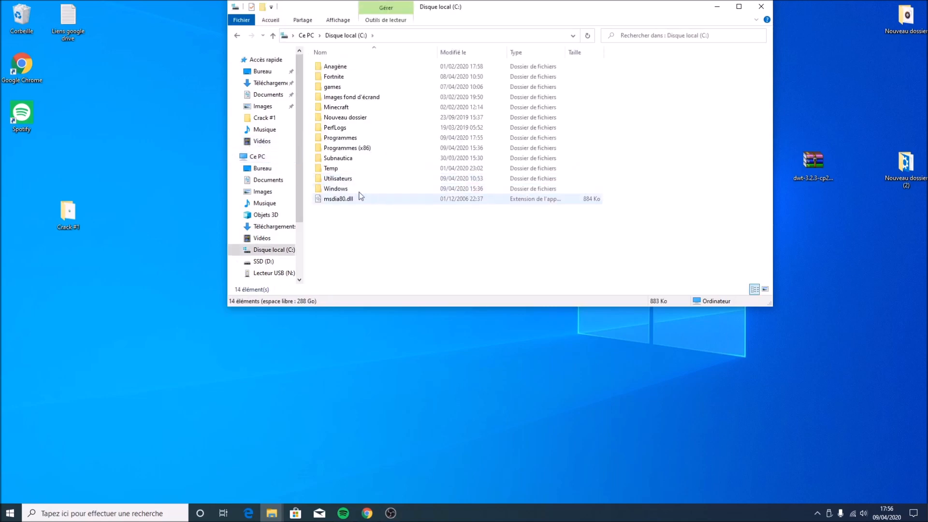
double_click(358, 189)
scroll(357, 239, down, 9)
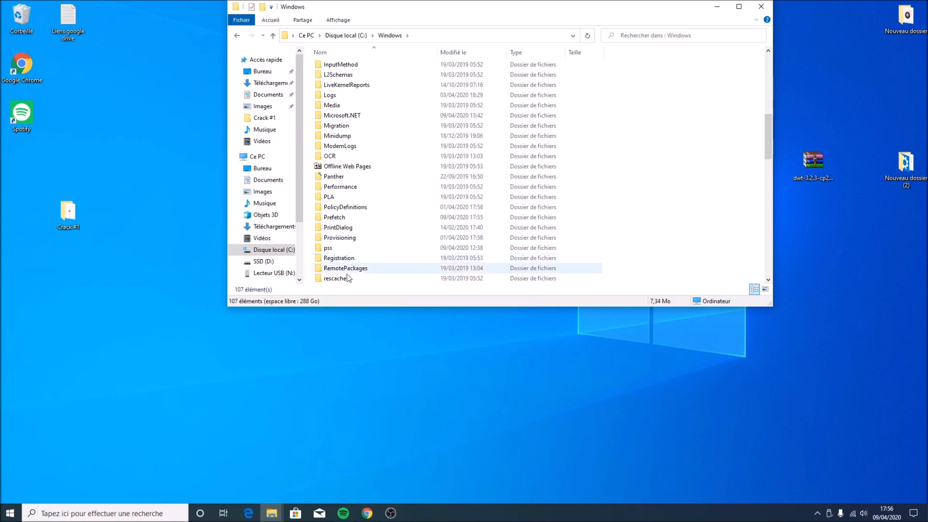
double_click(344, 218)
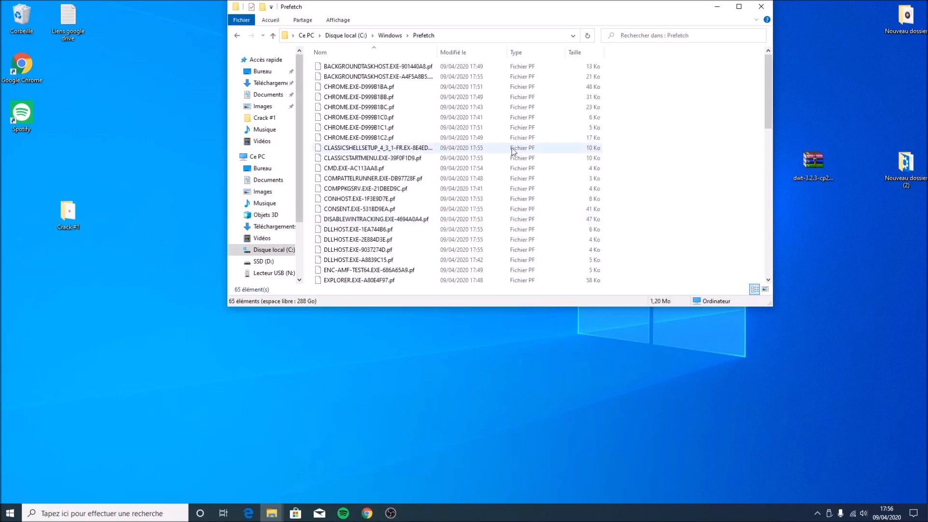
scroll(502, 154, down, 14)
click(487, 157)
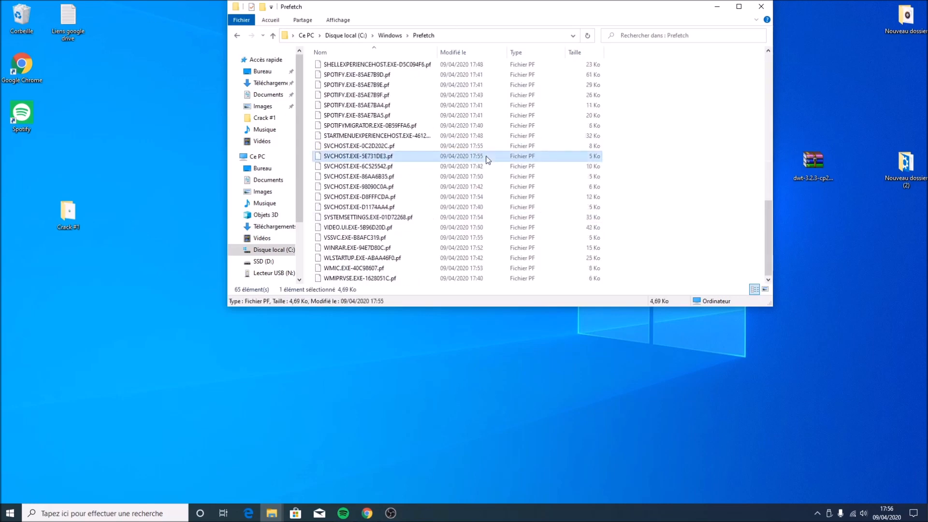
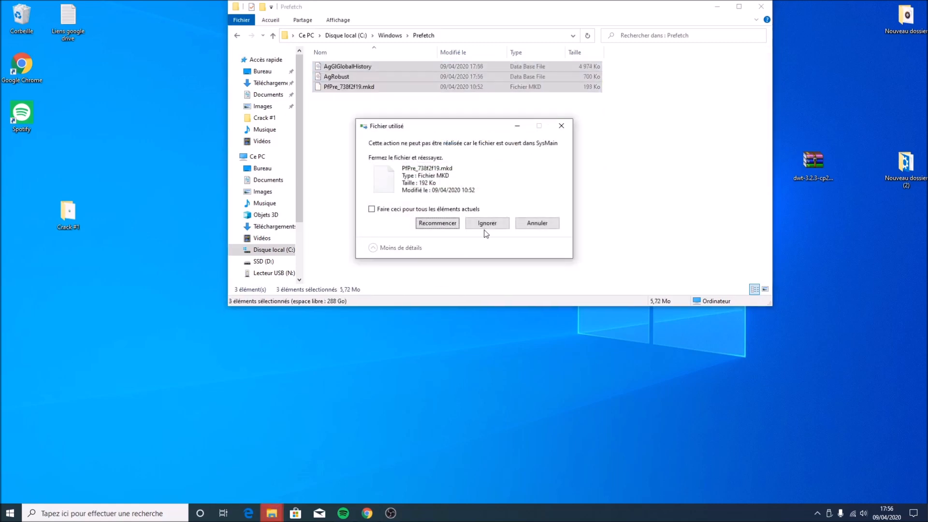
Skip the Prefetch file that is in use while deleting the Prefetch contents
click(488, 223)
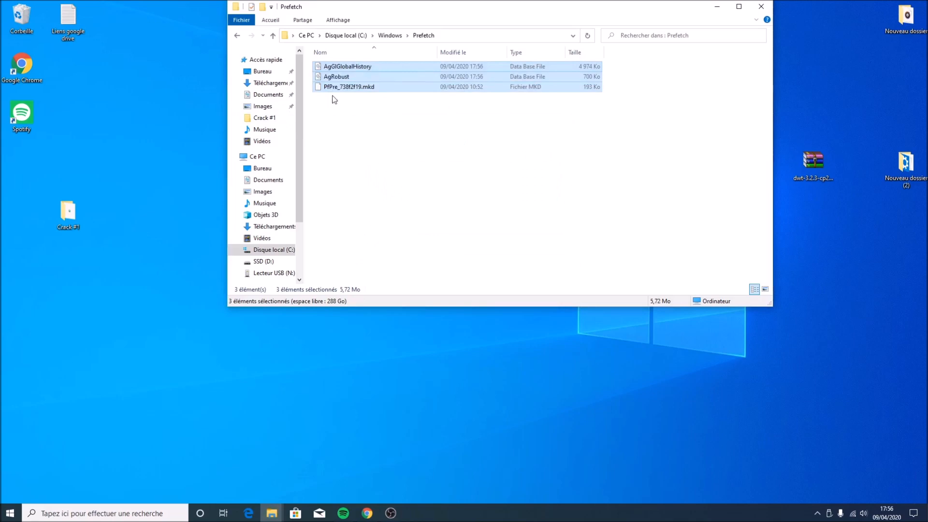
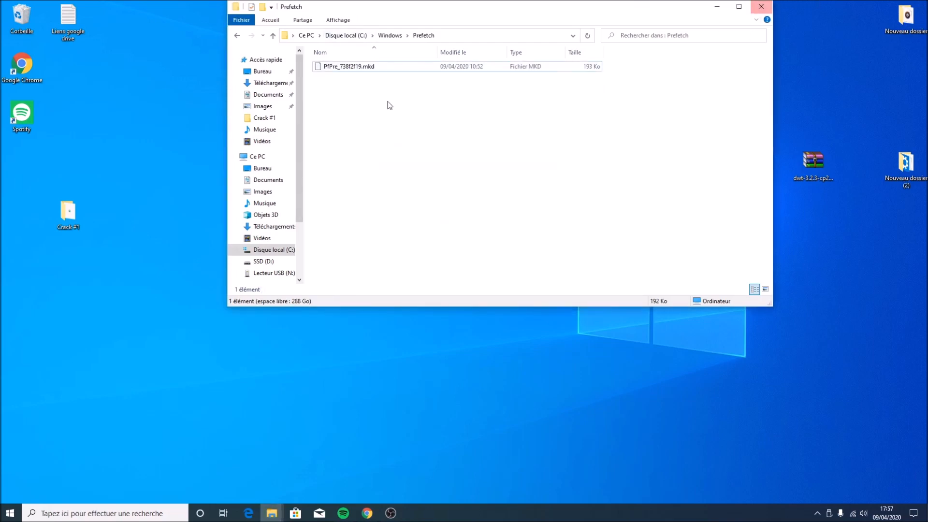
Close the Prefetch folder window and open Windows Settings
click(761, 6)
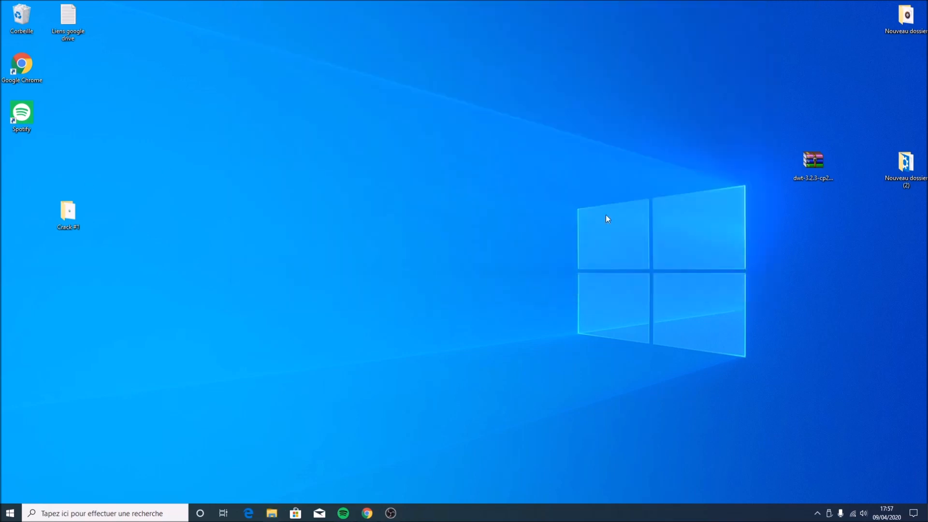
drag(477, 110, 273, 299)
key(super+i)
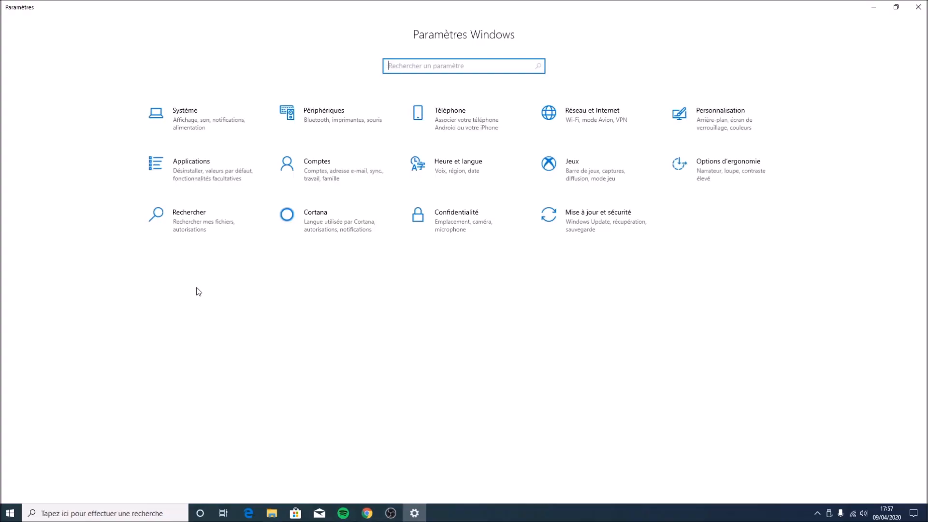
click(10, 512)
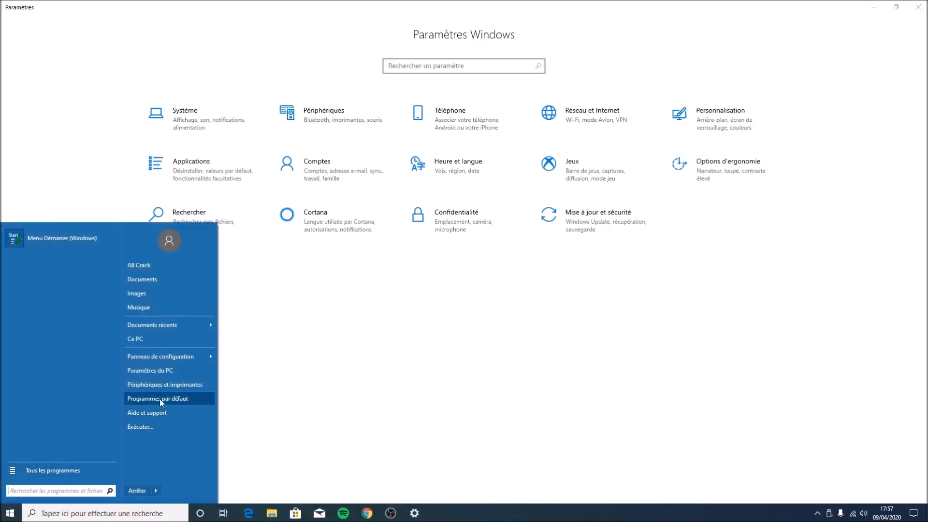
click(160, 370)
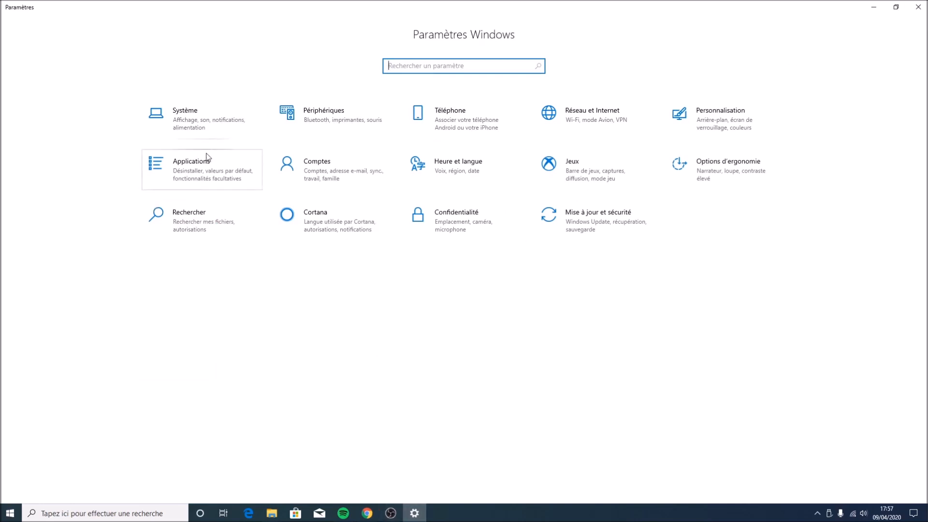
Review the privacy pages for activity history, microphone, camera and background apps
click(460, 227)
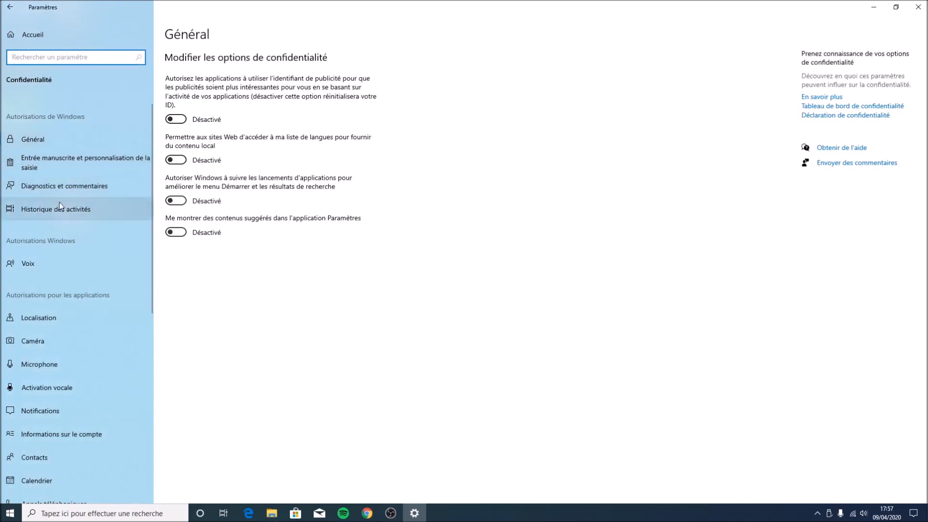
click(81, 216)
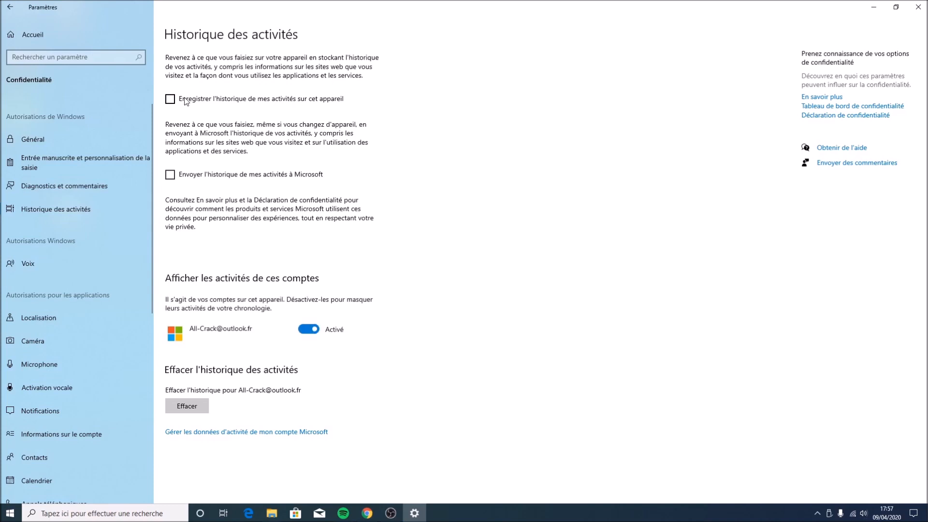
scroll(42, 272, down, 3)
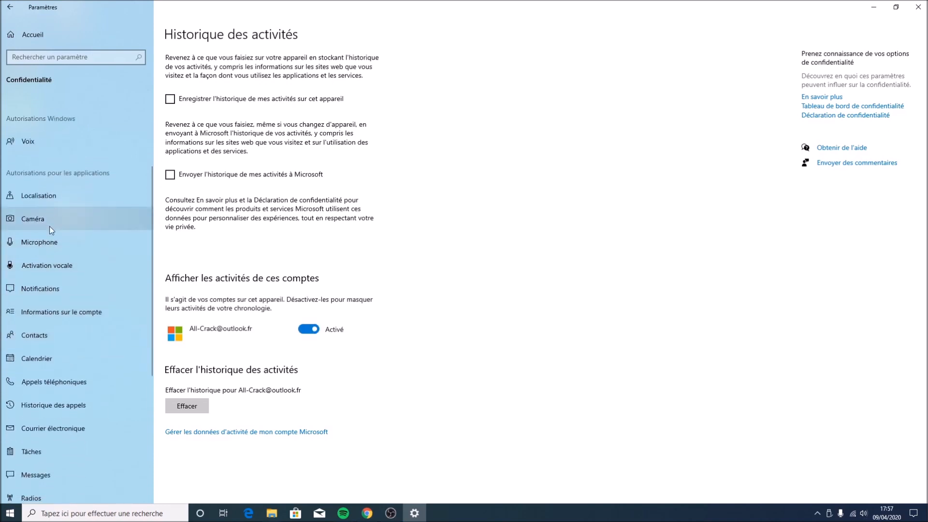
click(50, 240)
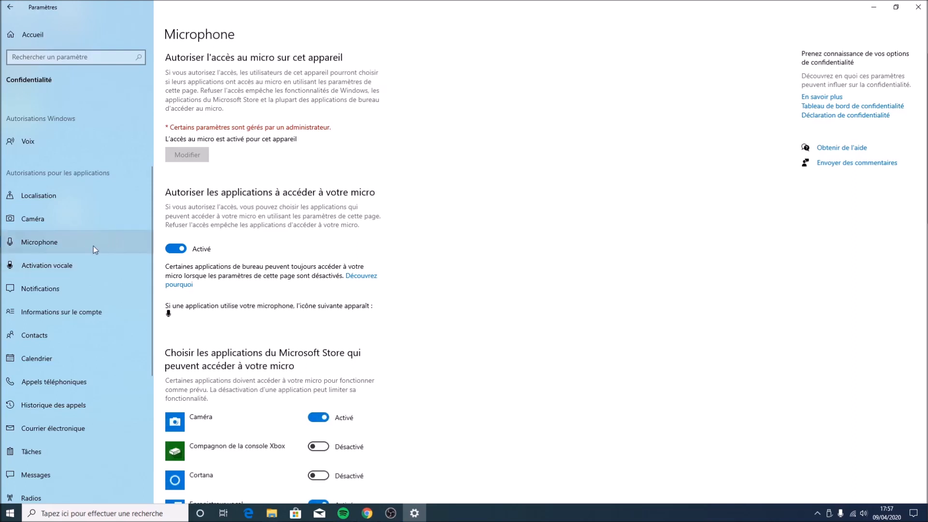
click(48, 220)
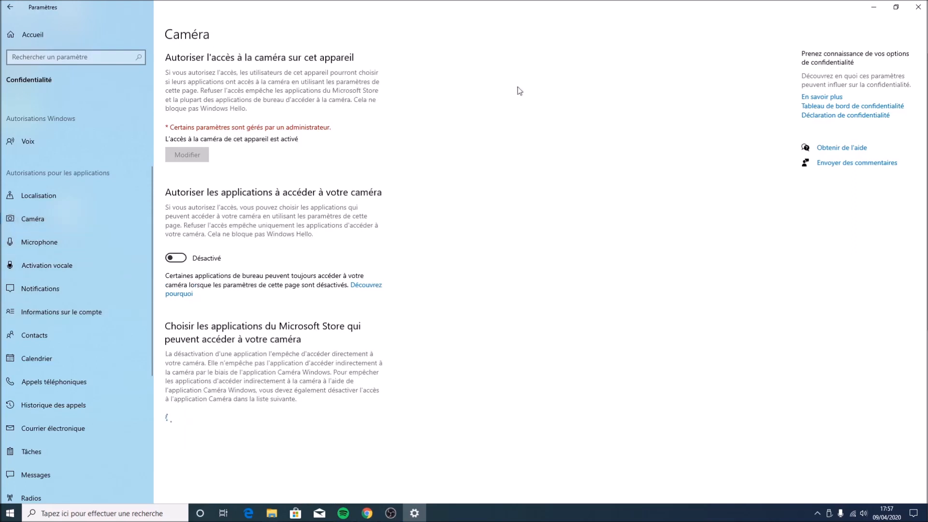
scroll(8, 317, down, 10)
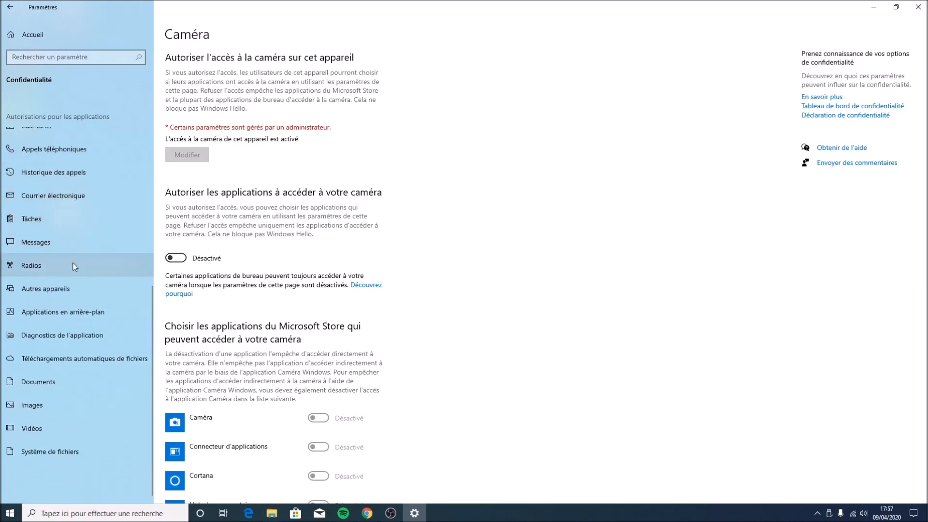
click(69, 315)
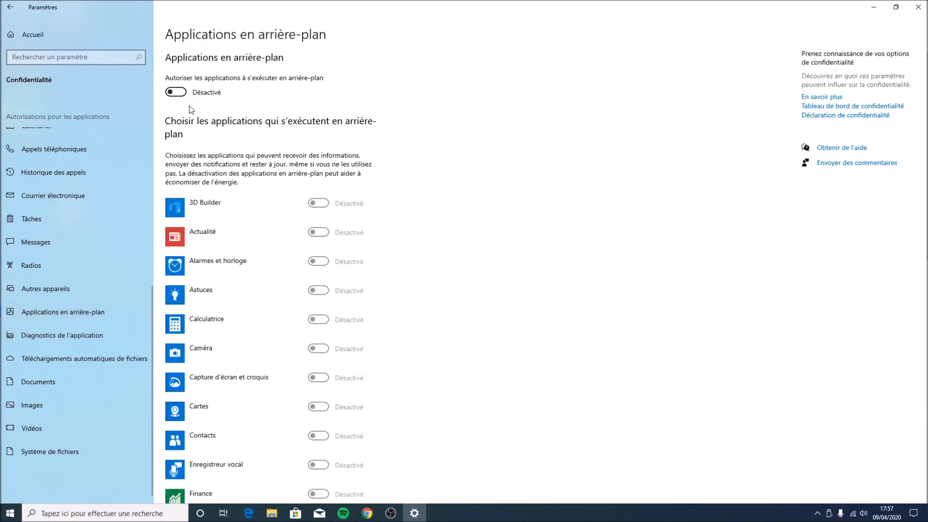
scroll(244, 164, down, 6)
scroll(245, 162, down, 10)
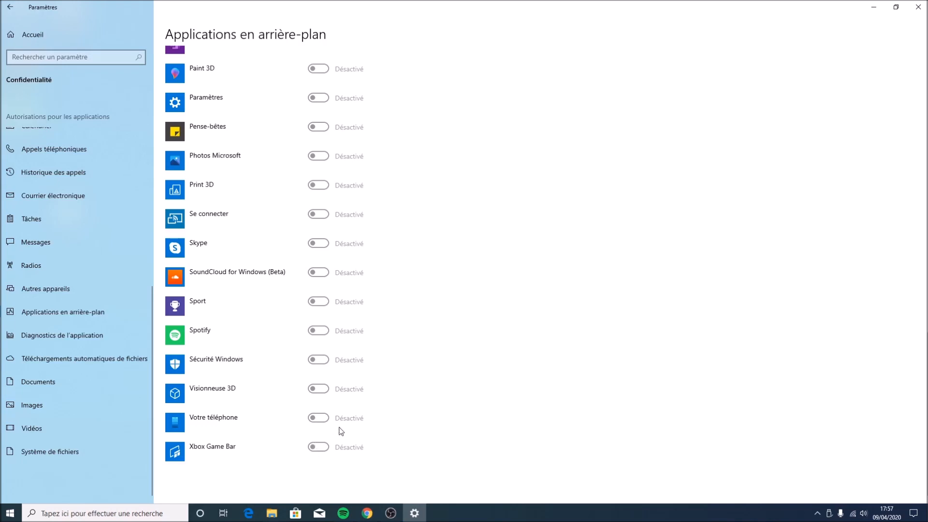
scroll(344, 431, up, 15)
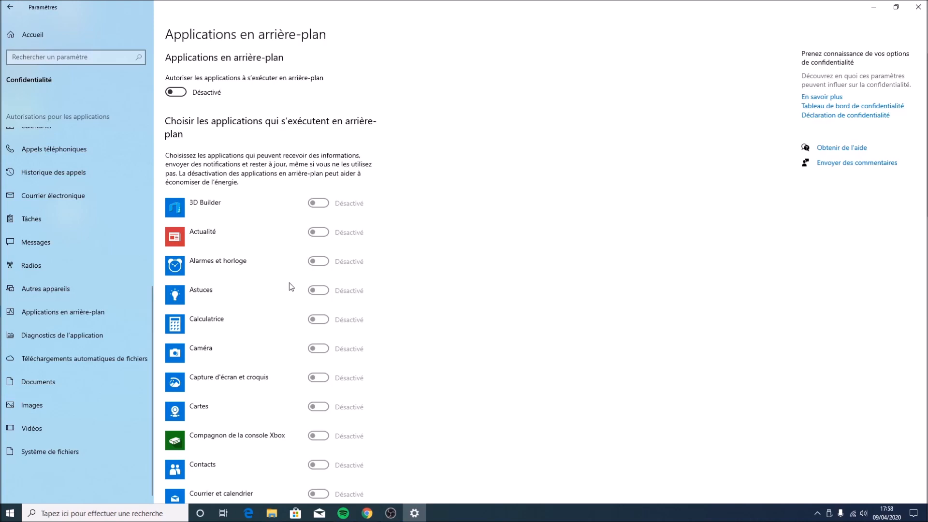
Review the privacy pages for app diagnostics, automatic file downloads, documents and images, then close Settings
click(36, 339)
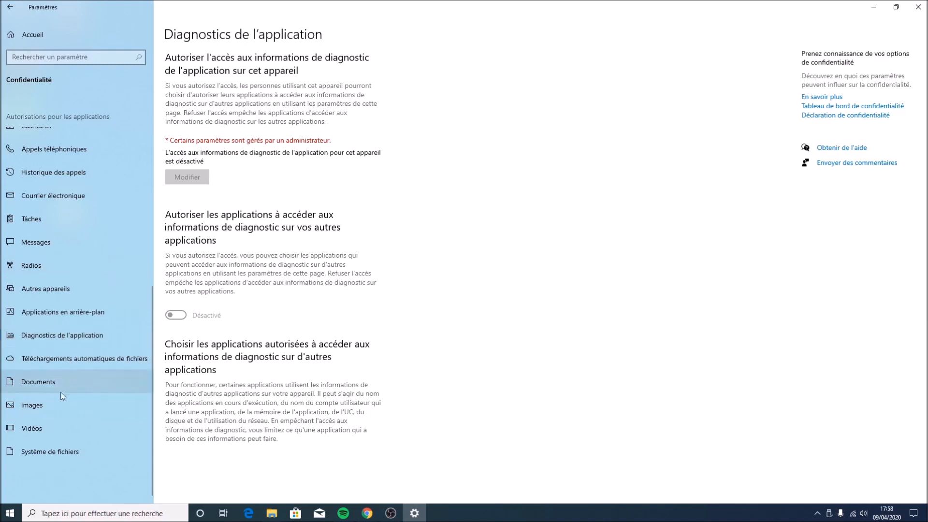
click(63, 363)
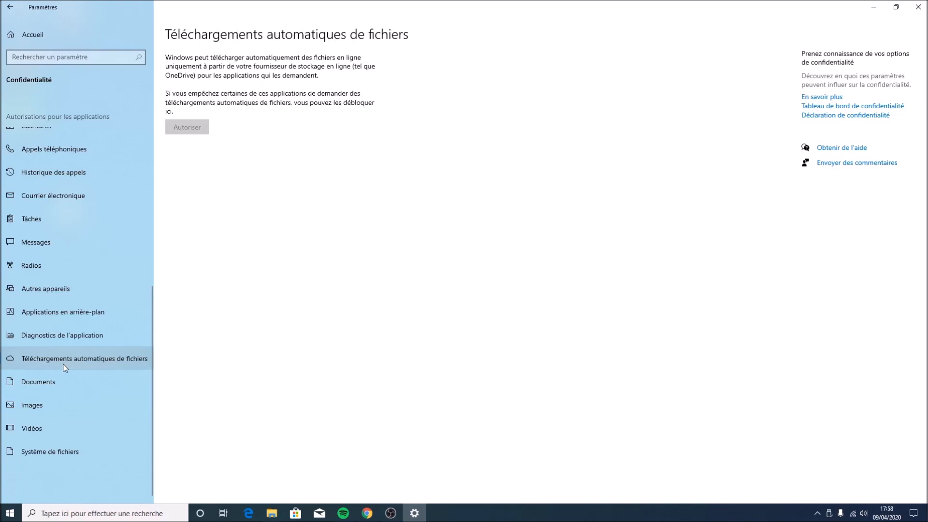
click(56, 384)
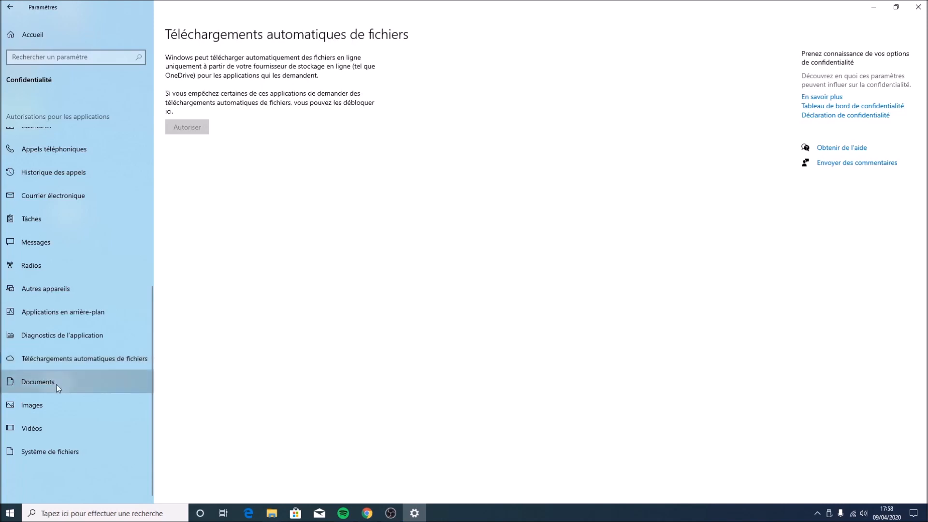
click(28, 413)
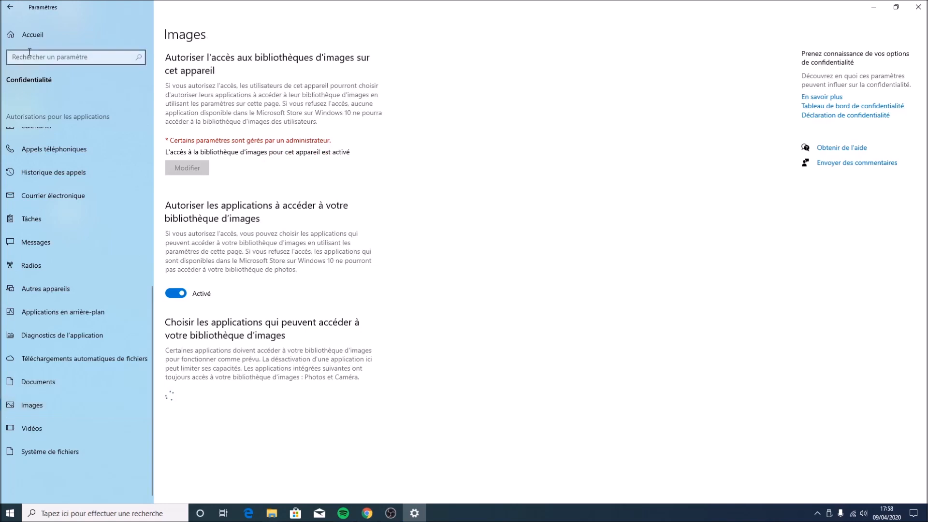
scroll(108, 252, up, 6)
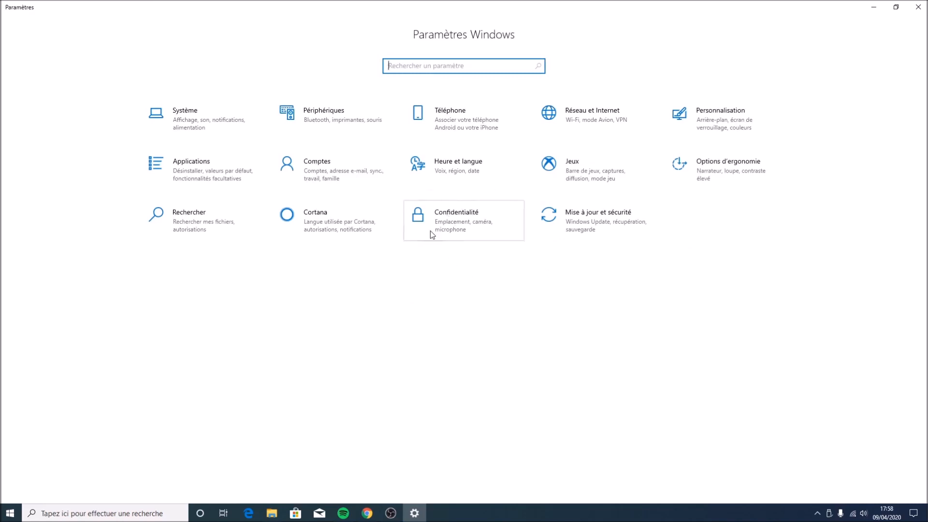
click(918, 7)
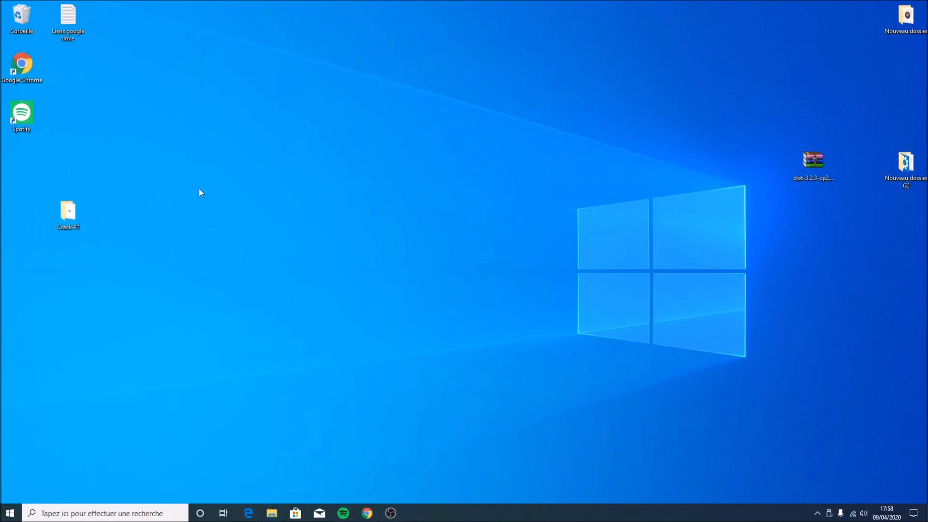
Run msconfig to open System Configuration and launch Task Manager from its Startup section
key(super+r)
text(msco)
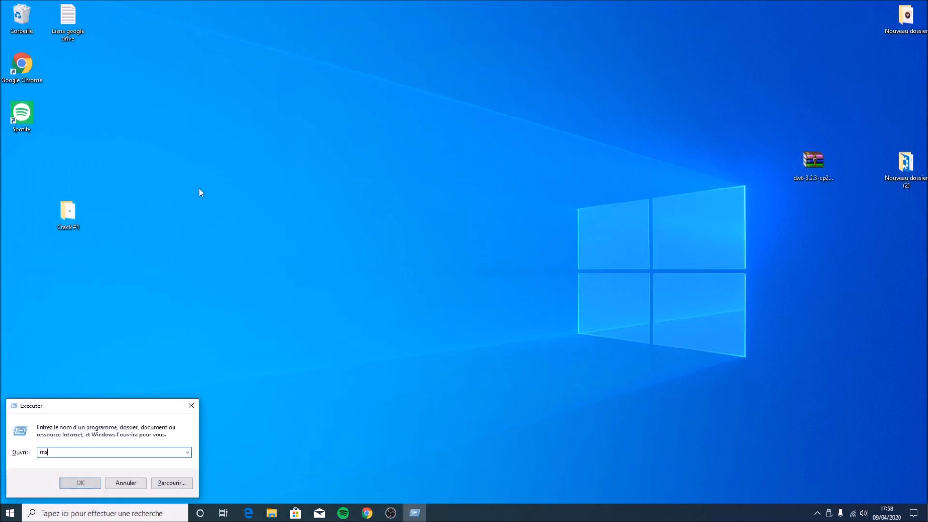
key(Return)
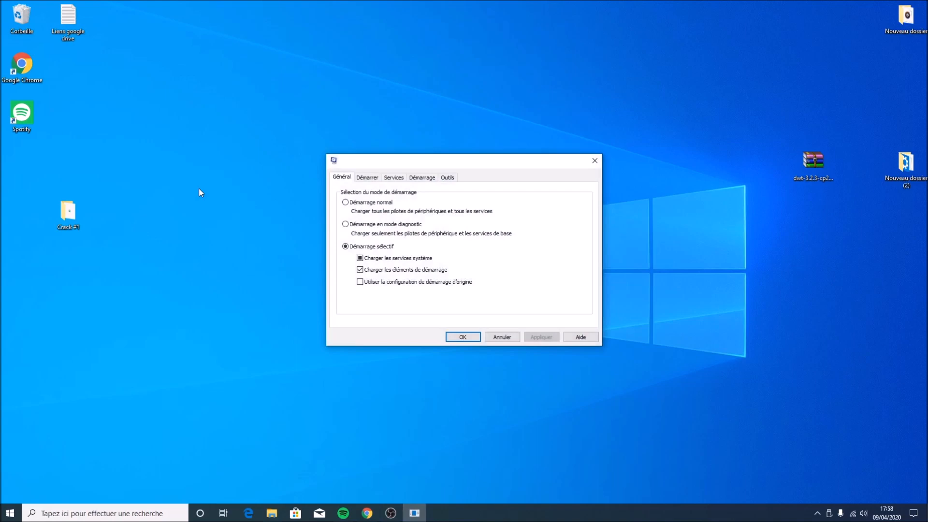
click(376, 180)
click(417, 178)
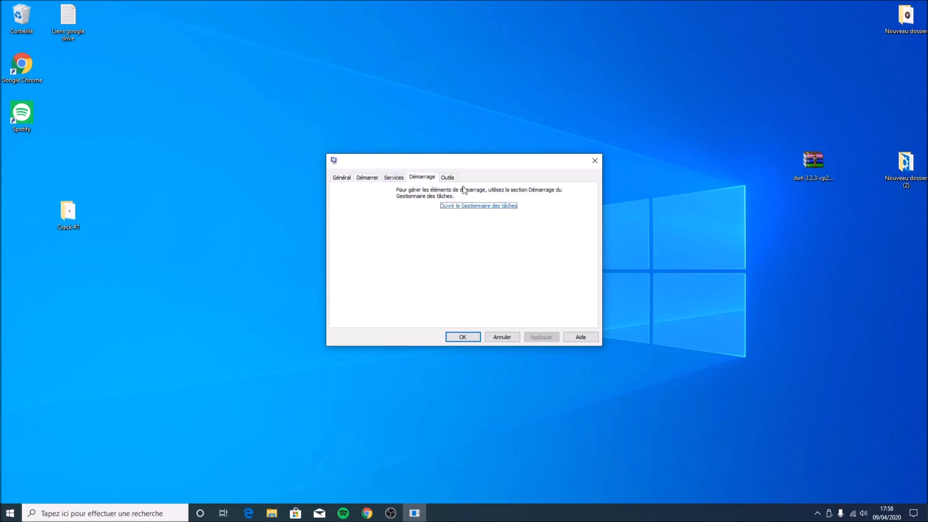
click(448, 207)
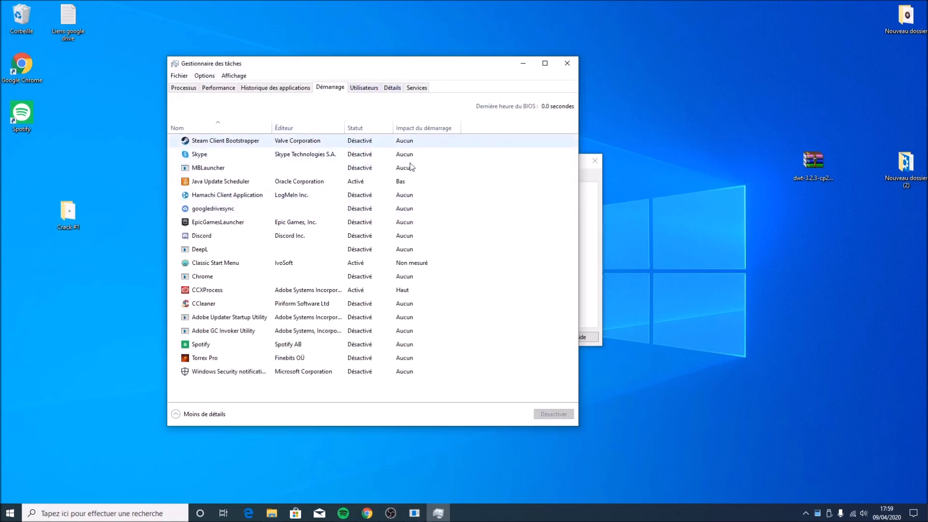
Examine the startup programs listed in Task Manager, widening the name column to read them
click(343, 141)
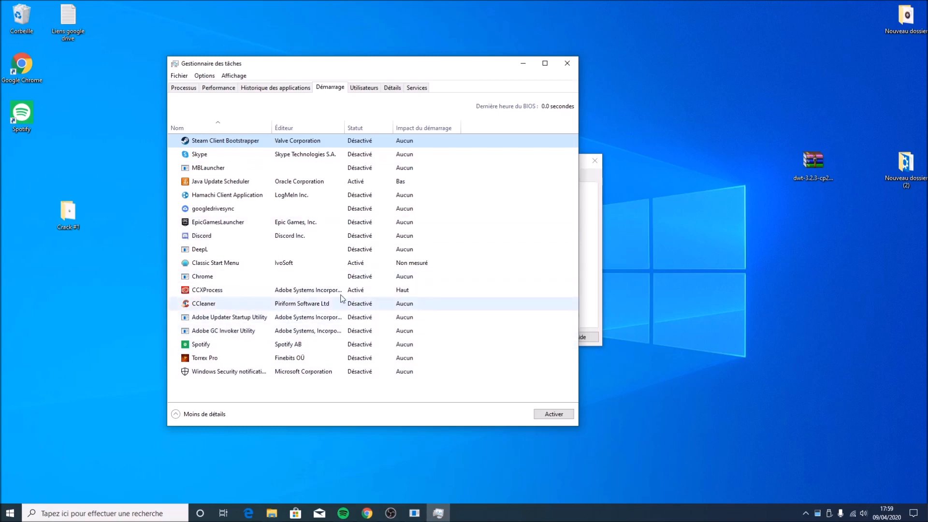
click(353, 266)
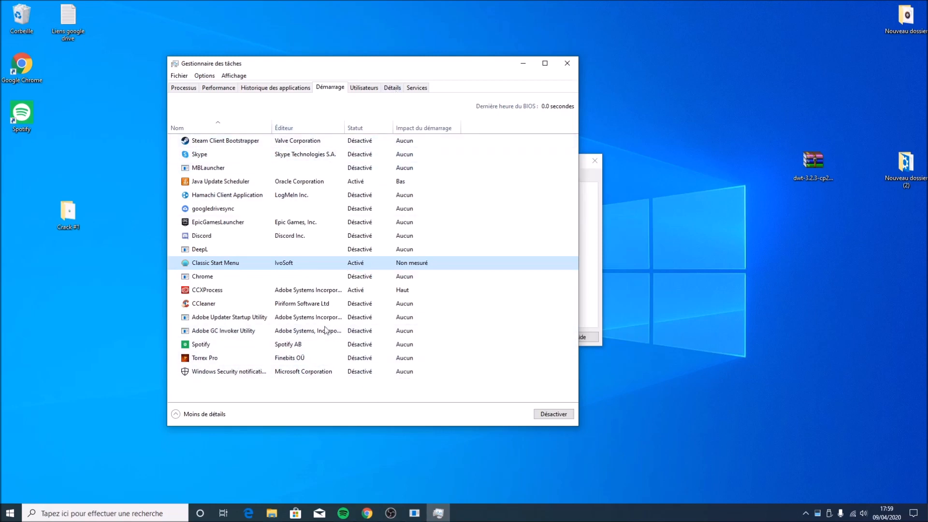
click(223, 375)
click(222, 376)
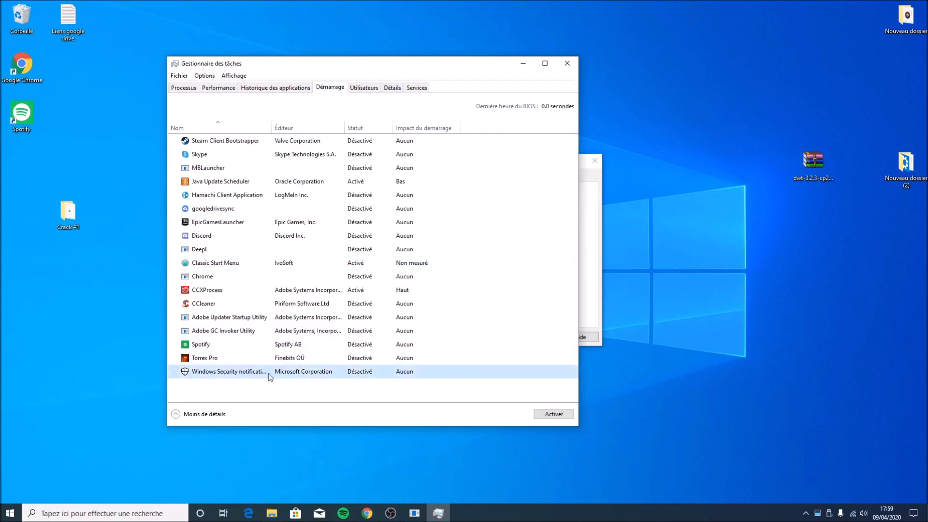
drag(271, 125, 295, 123)
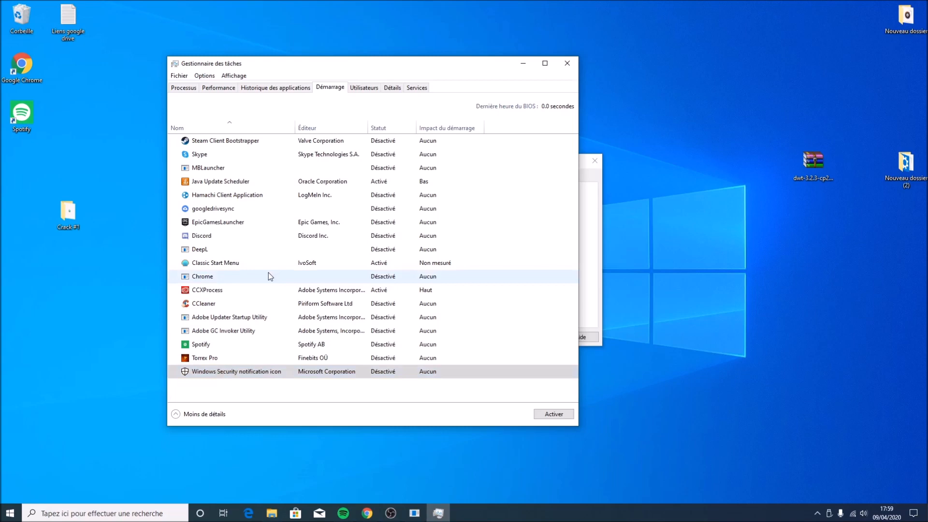
click(202, 360)
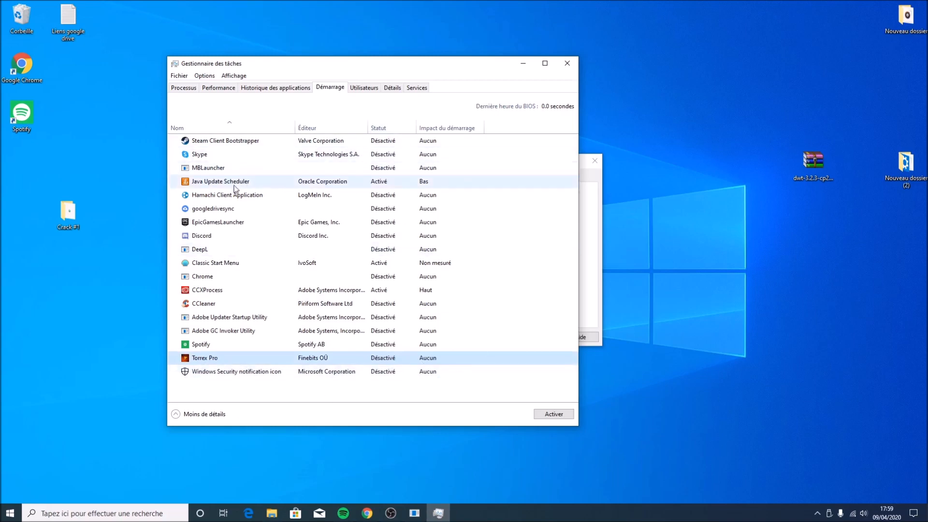
click(215, 186)
click(207, 290)
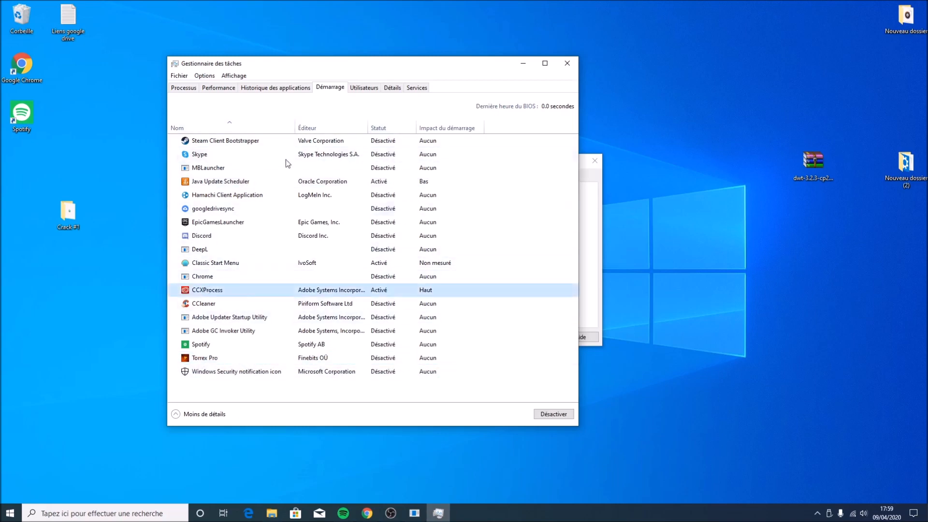
click(237, 265)
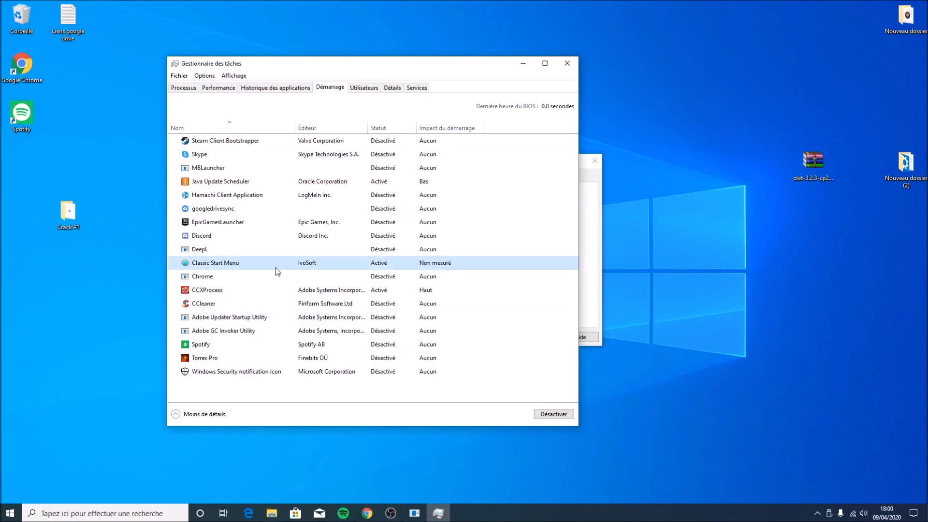
Close Task Manager and, in System Configuration's Services list, hide all Microsoft services
click(6, 511)
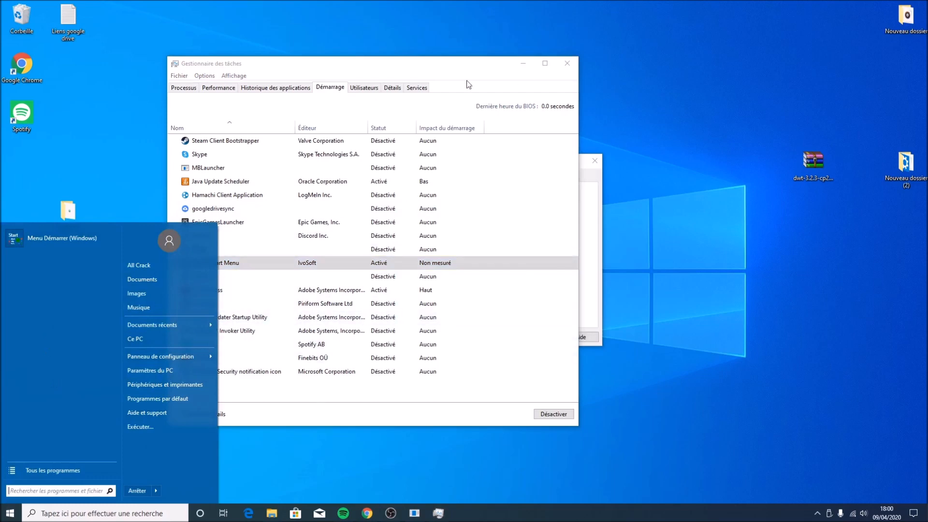
click(569, 63)
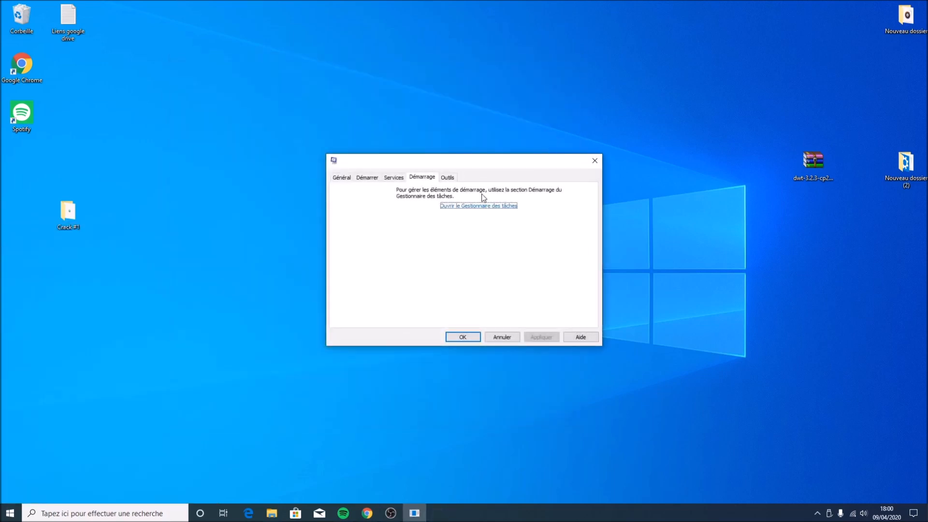
click(391, 178)
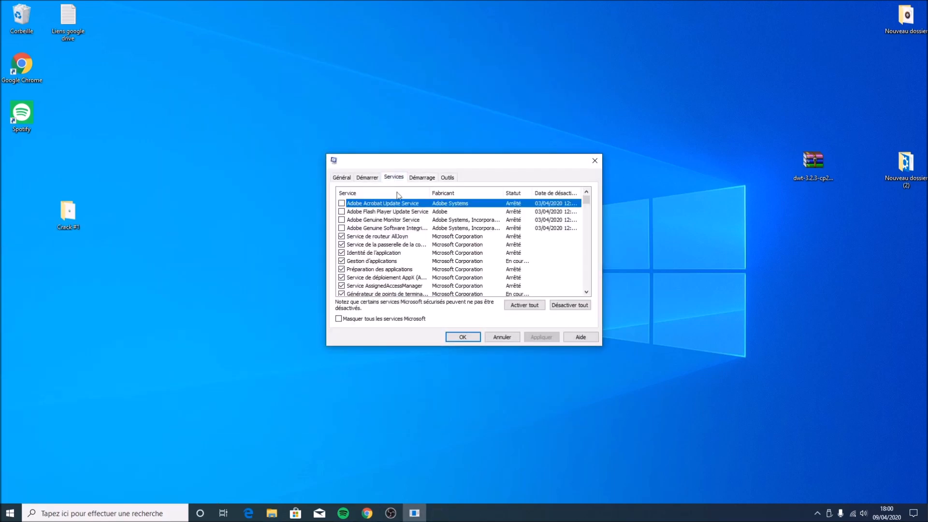
scroll(375, 224, down, 6)
scroll(375, 225, down, 4)
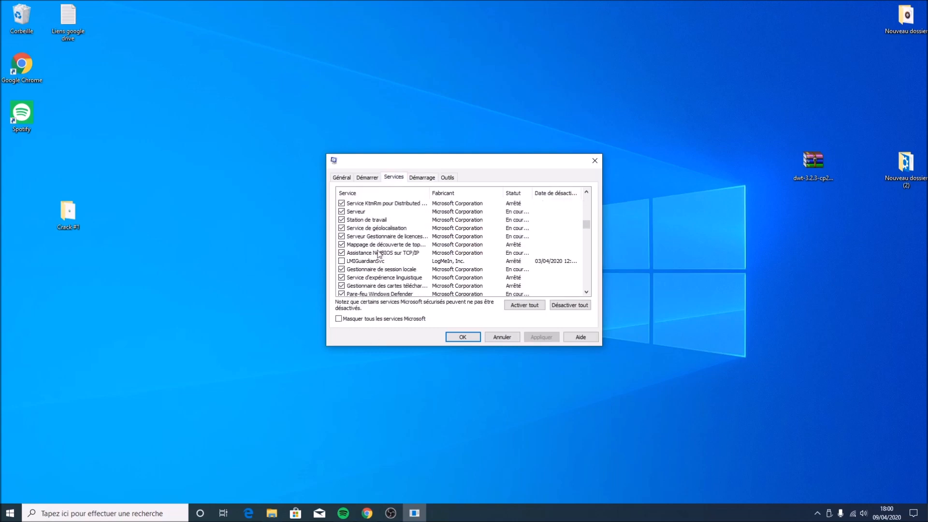
click(339, 319)
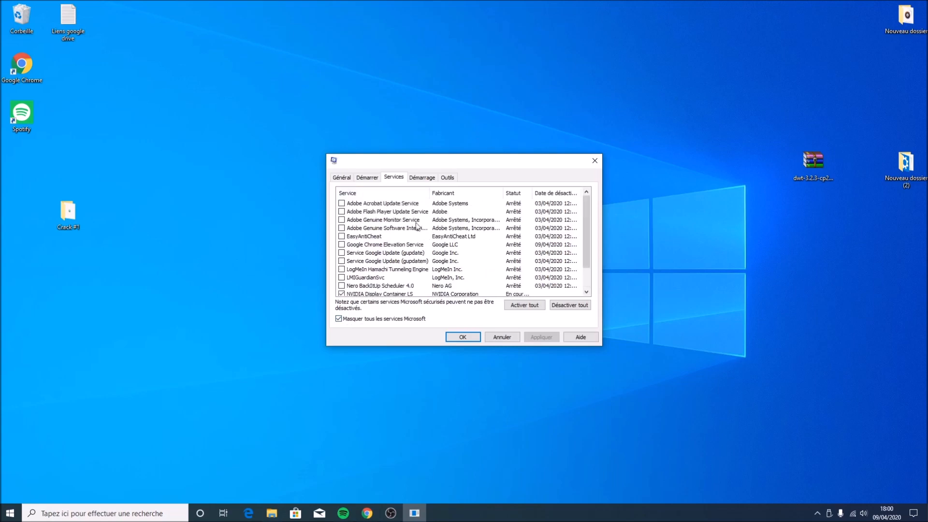
Disable all listed non-Microsoft services, re-enable NVIDIA Display Container LS, and apply the change
scroll(371, 288, down, 1)
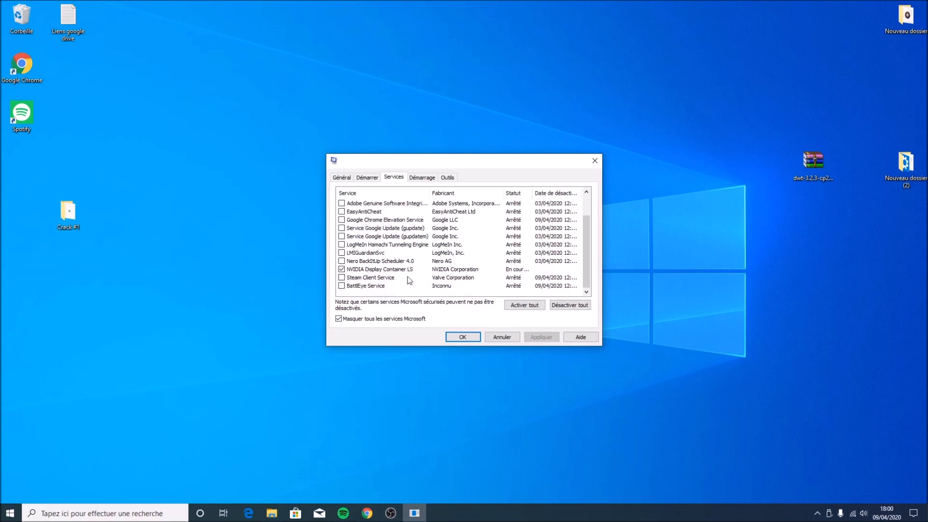
click(517, 269)
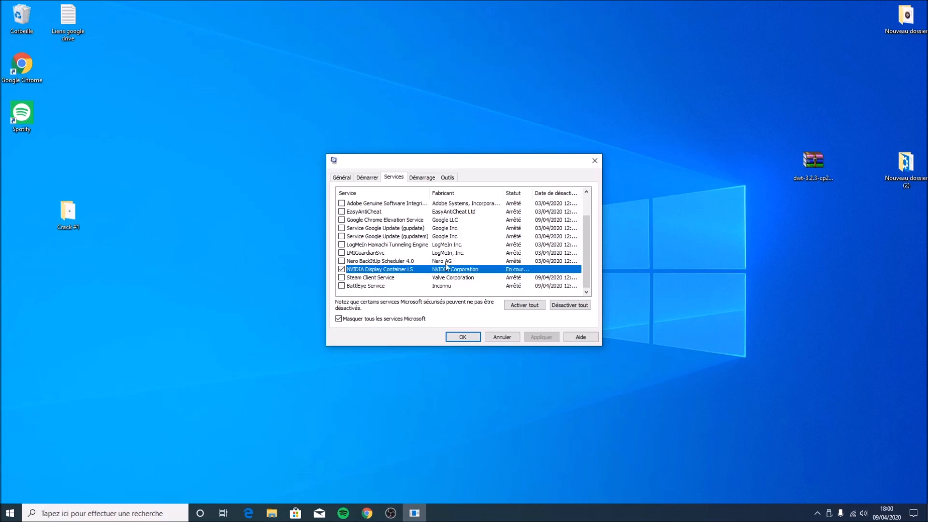
scroll(350, 287, up, 1)
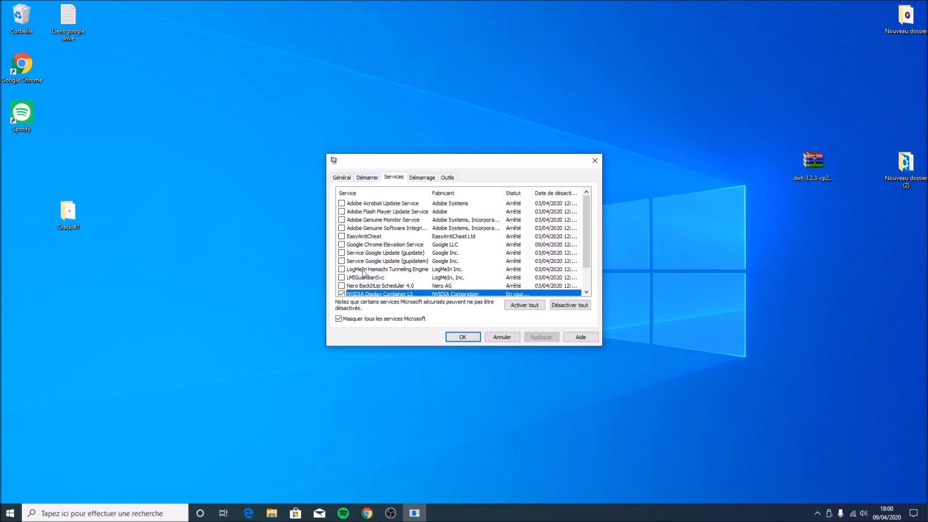
scroll(378, 239, down, 1)
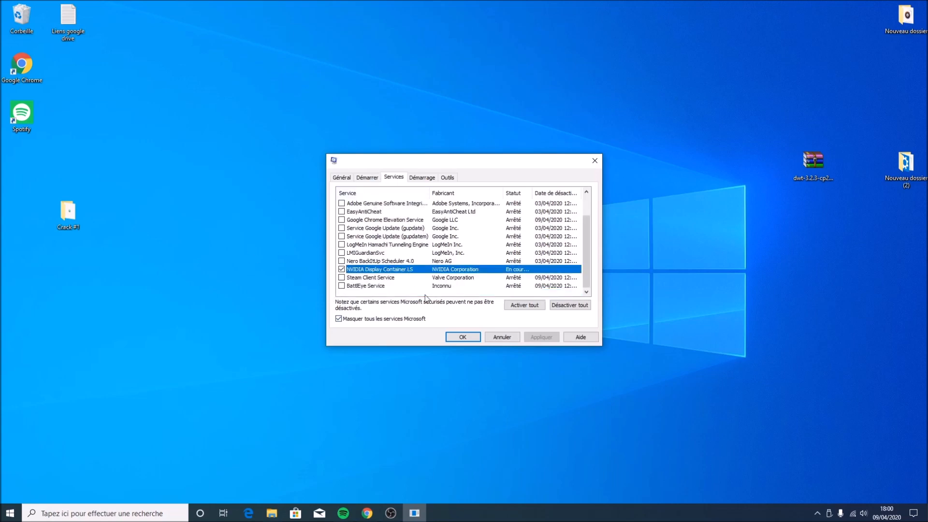
click(565, 302)
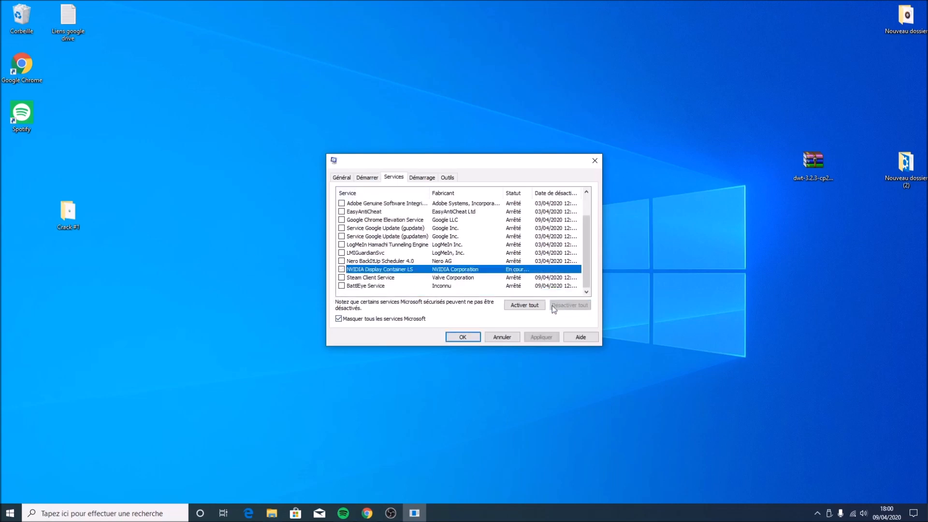
click(342, 270)
click(534, 338)
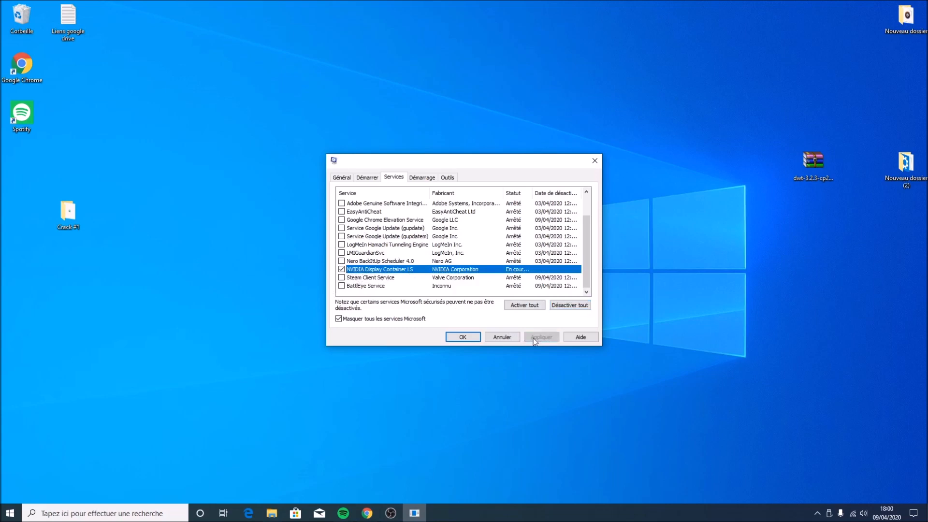
Try to change the boot delay on the Boot tab
click(368, 178)
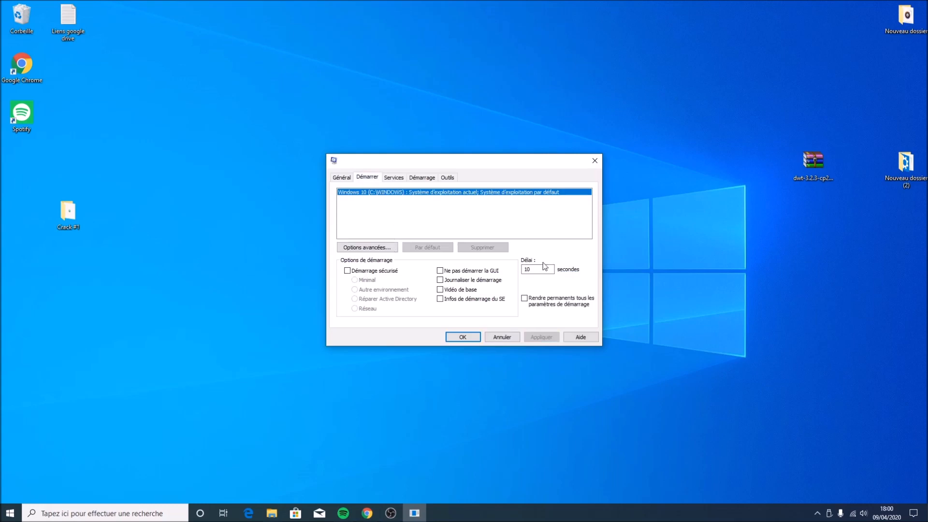
drag(534, 267, 528, 268)
key(BackSpace)
text(")
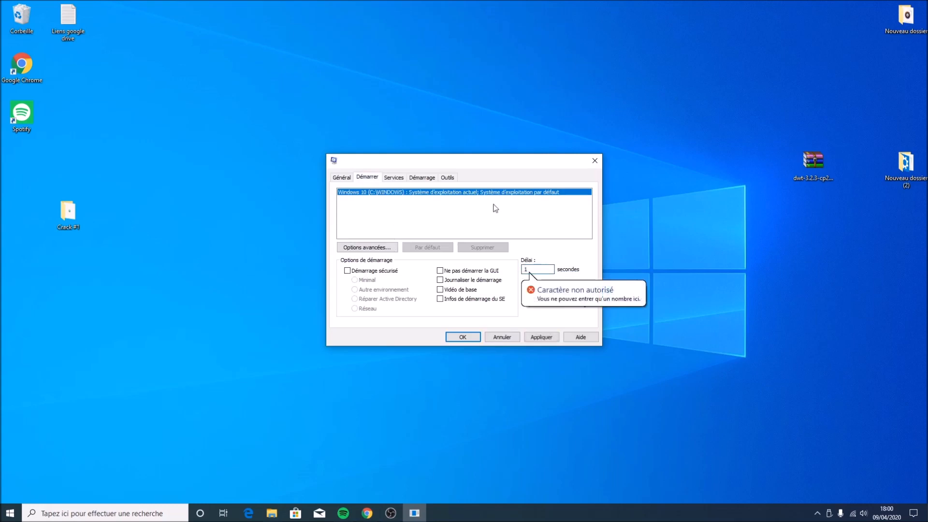
key(BackSpace)
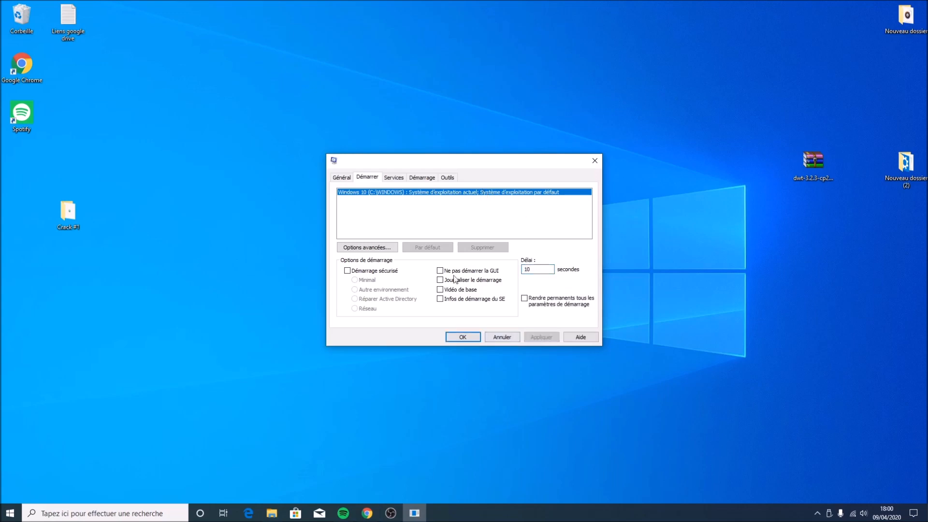
In the advanced boot options, enable the number of processors setting and set it to 4
click(367, 248)
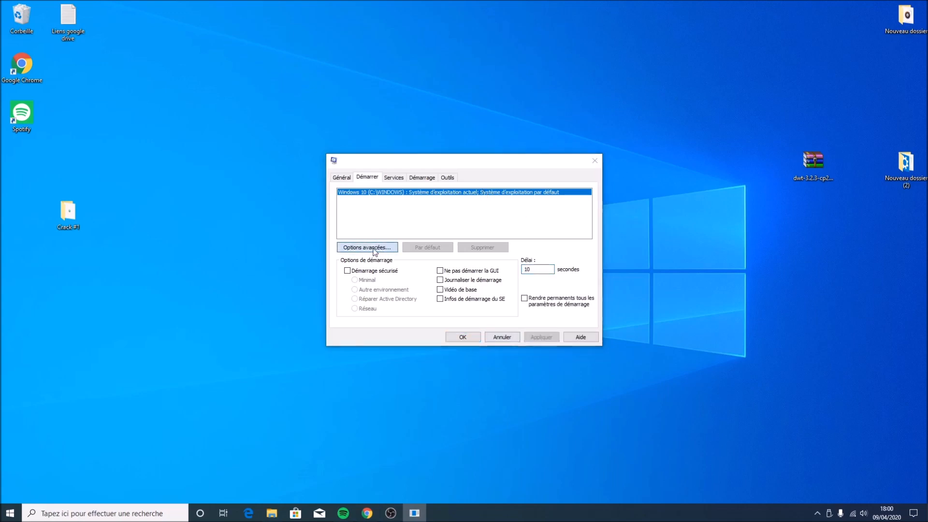
click(404, 183)
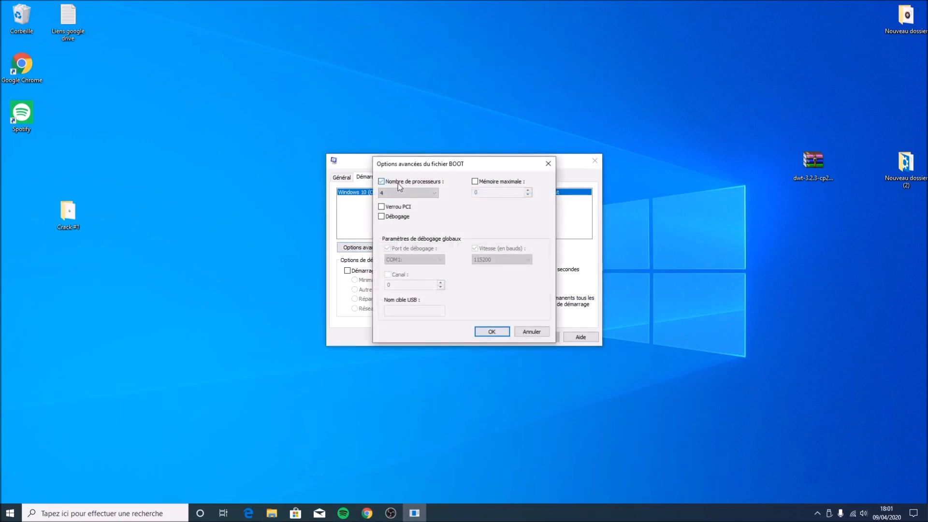
click(394, 193)
click(387, 202)
click(401, 182)
click(401, 186)
click(398, 192)
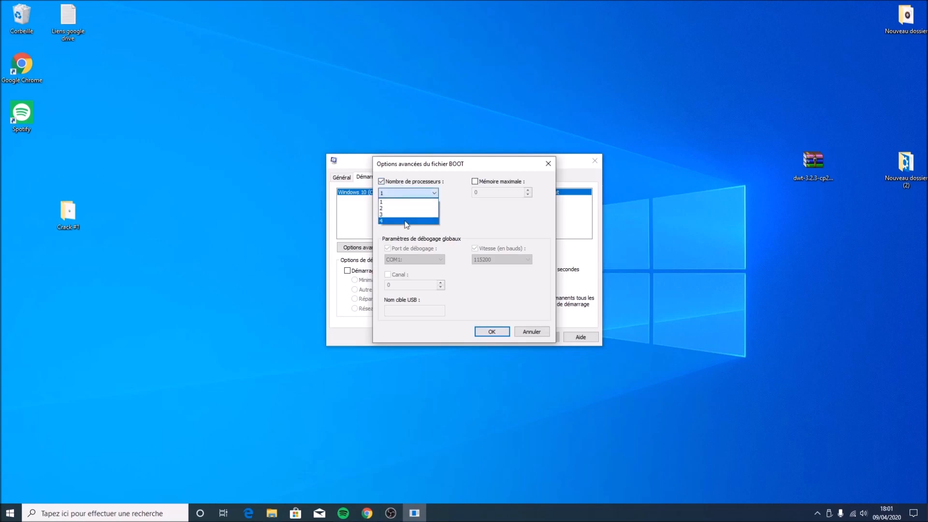
click(405, 183)
click(389, 182)
click(403, 184)
click(399, 193)
click(401, 222)
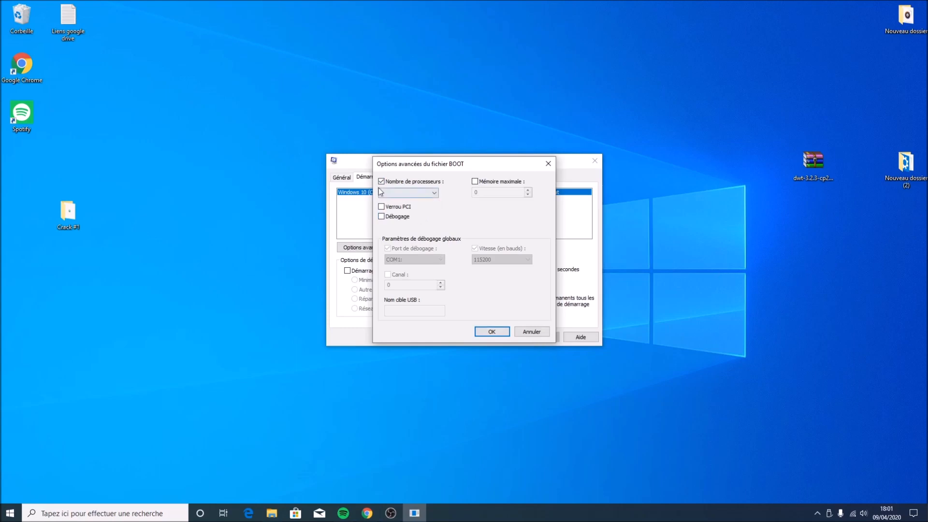
click(490, 332)
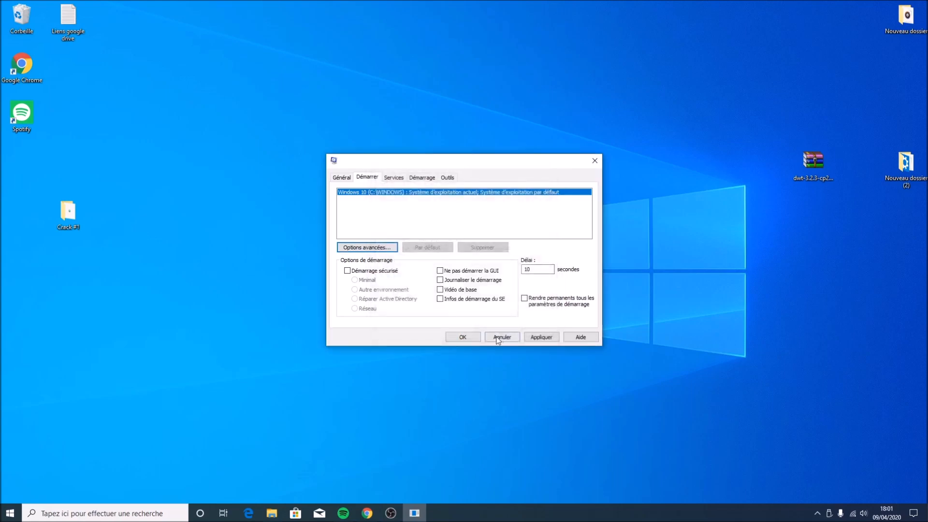
Apply the boot settings and close System Configuration
click(537, 335)
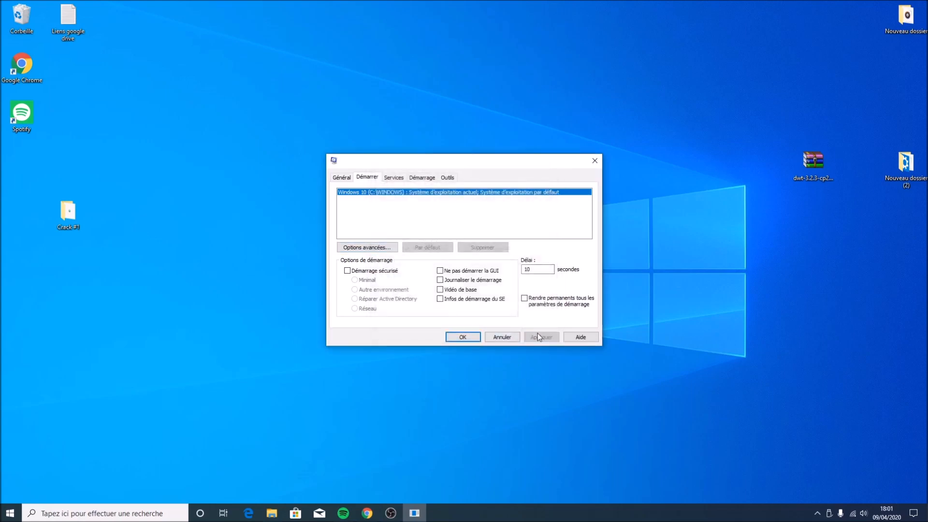
click(595, 161)
drag(546, 106, 372, 236)
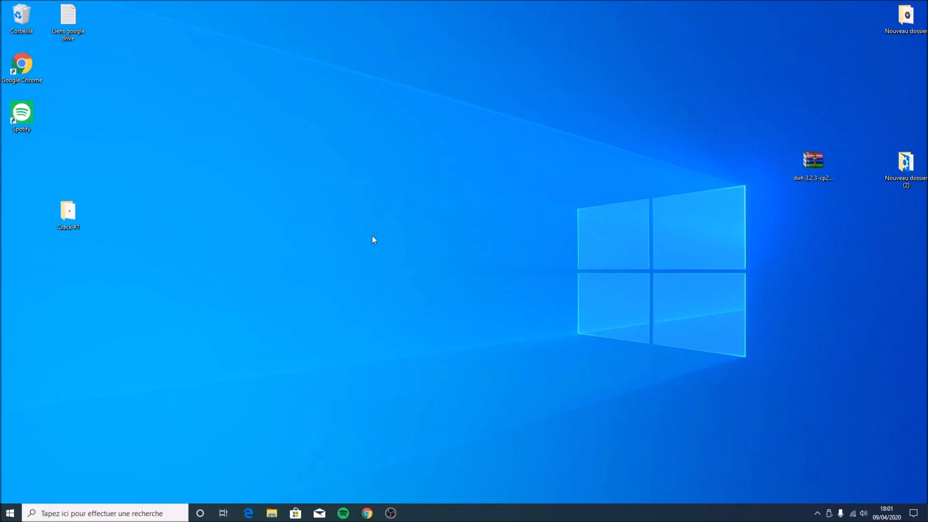